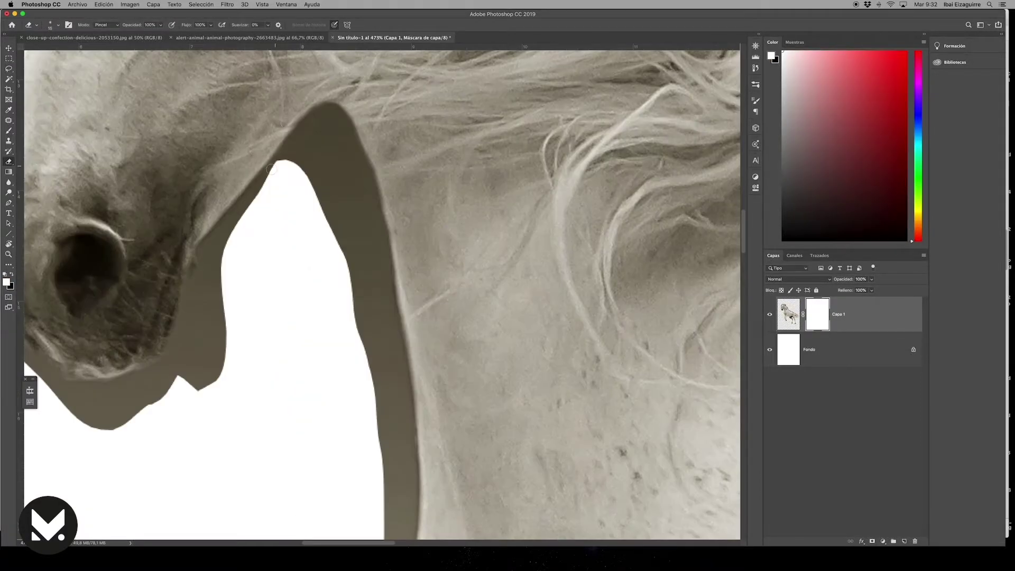
On Capa 1's mask, hide the old background along the horse's neck and trace around the hoof edge.
mouse_move(280, 161)
mouse_down()
mouse_move(182, 315)
mouse_move(290, 127)
mouse_move(360, 237)
mouse_up()
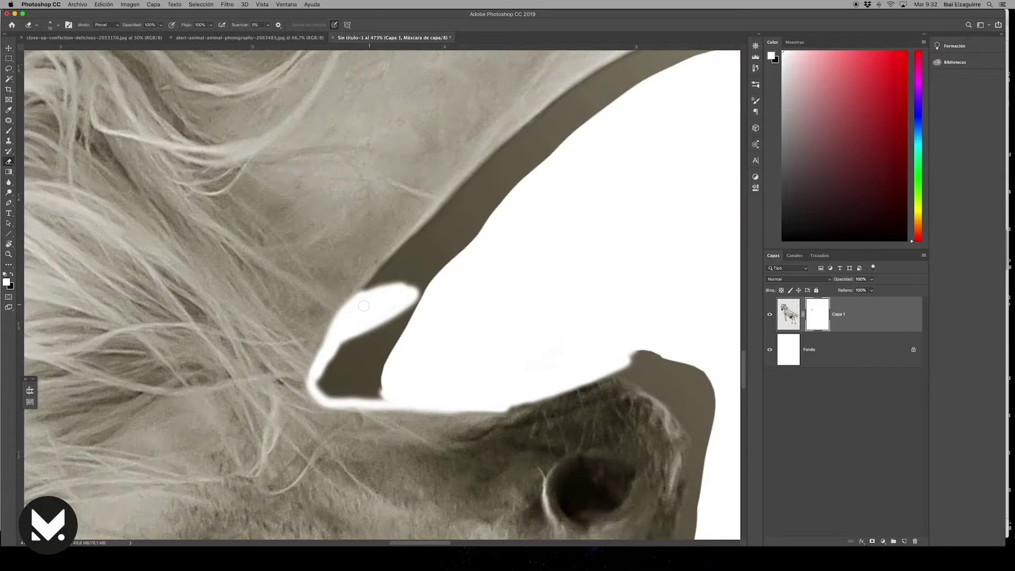
mouse_move(365, 307)
mouse_down()
mouse_move(510, 183)
mouse_move(403, 362)
mouse_up()
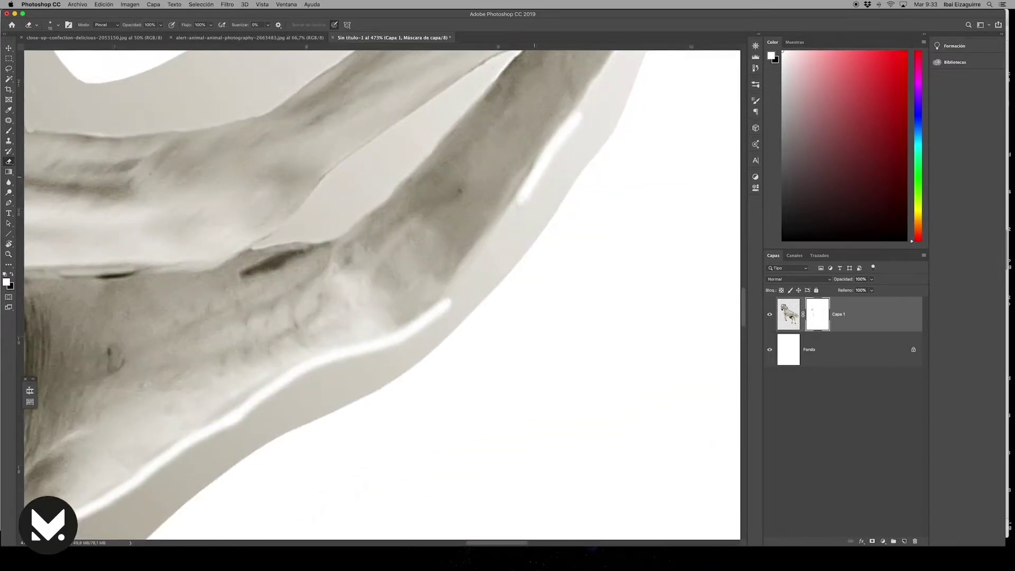
scroll(271, 239, down, 5)
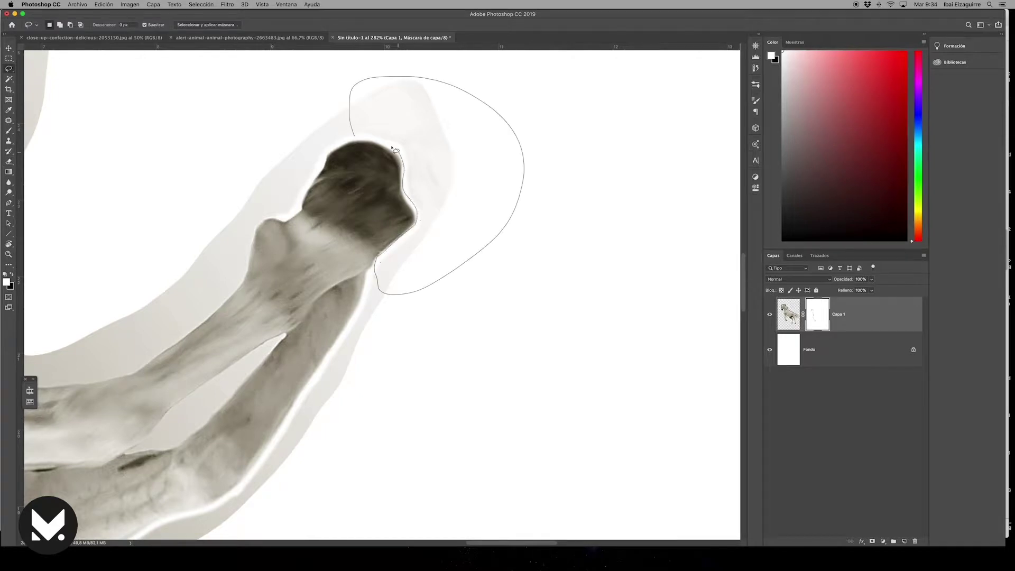
drag(394, 149, 364, 251)
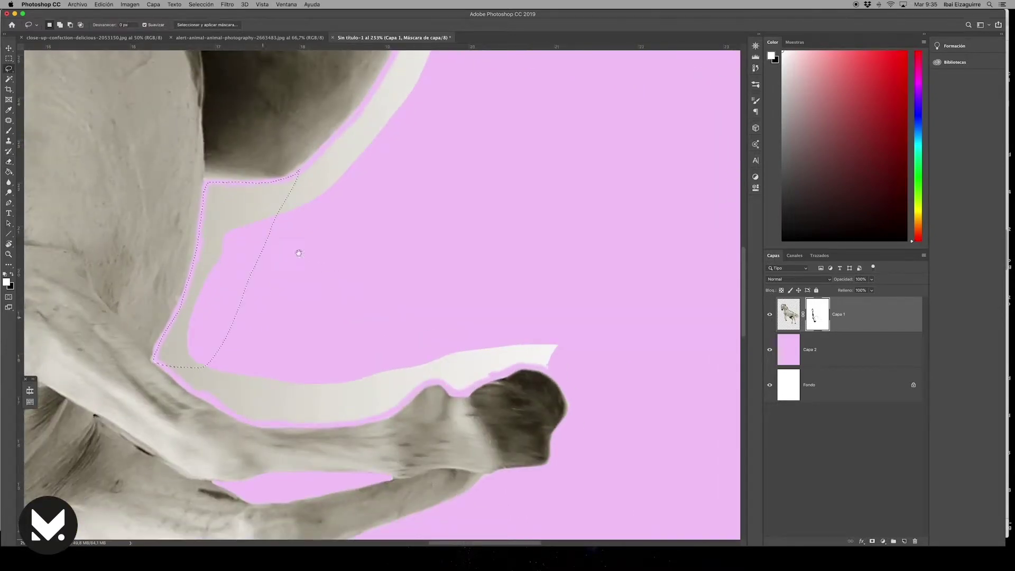
Select and hide the background patches beside the leg and between the legs.
drag(299, 252, 370, 126)
drag(276, 220, 502, 258)
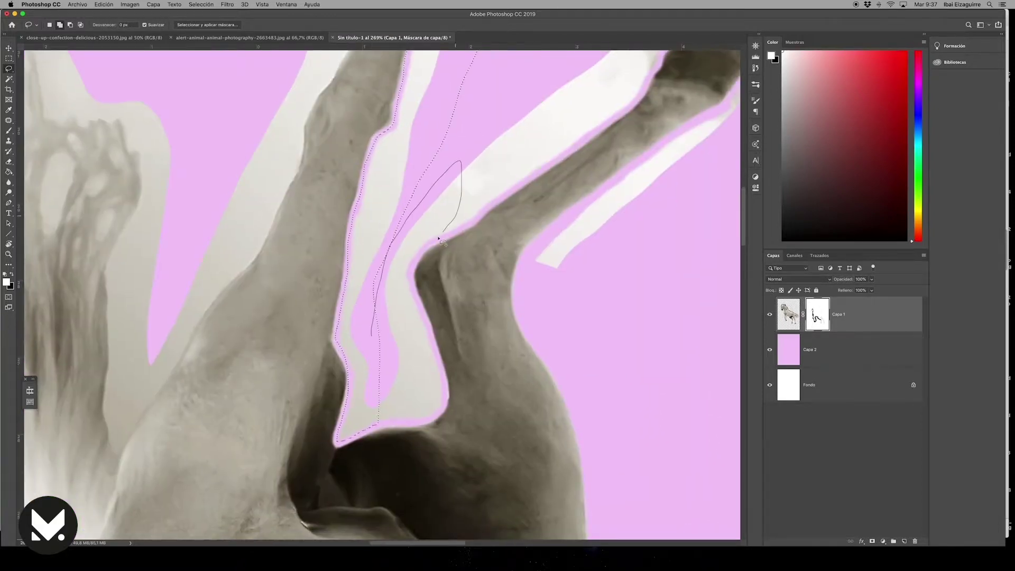
drag(368, 256, 598, 136)
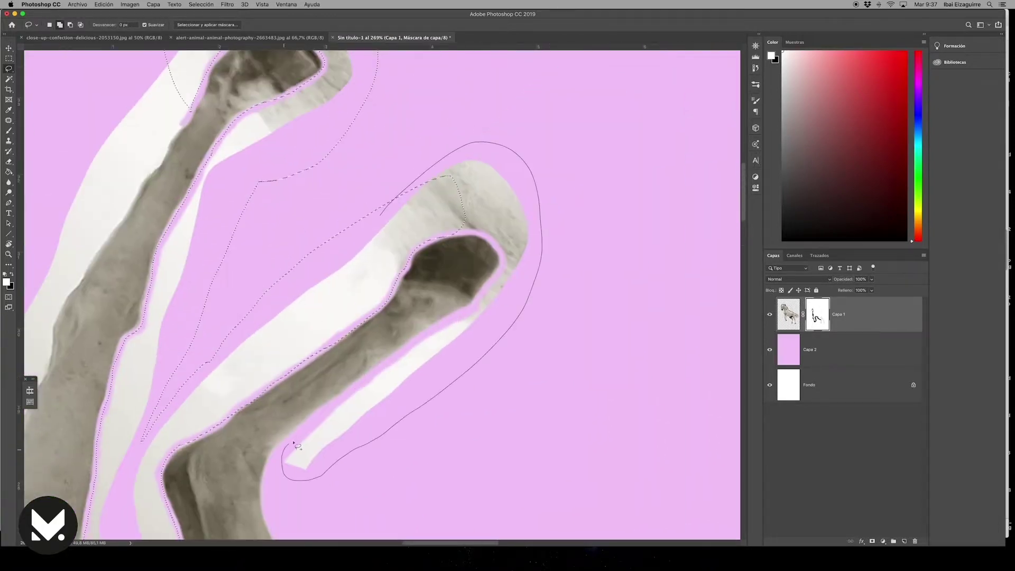
drag(272, 356, 392, 192)
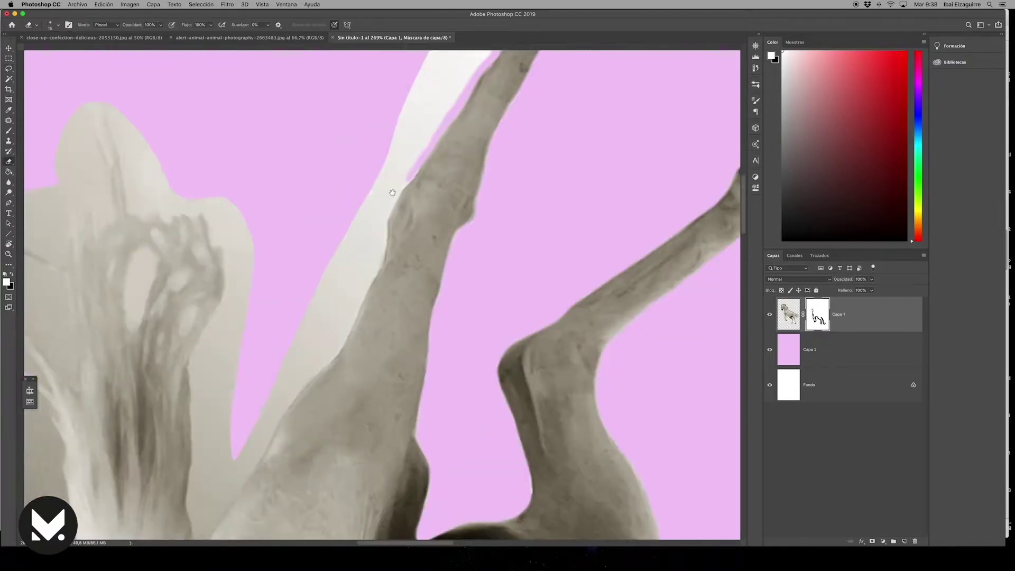
scroll(379, 268, up, 2)
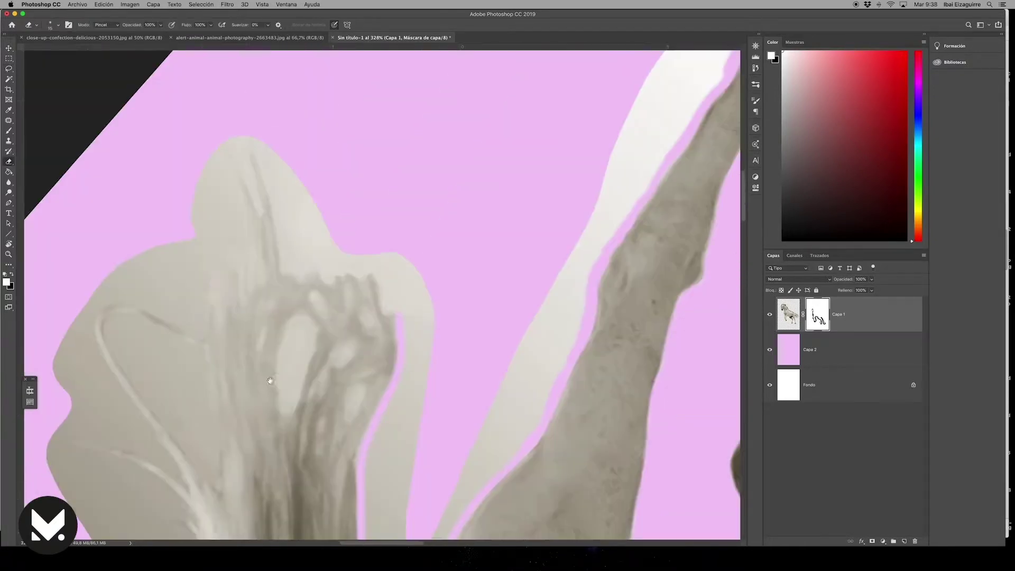
scroll(264, 214, down, 3)
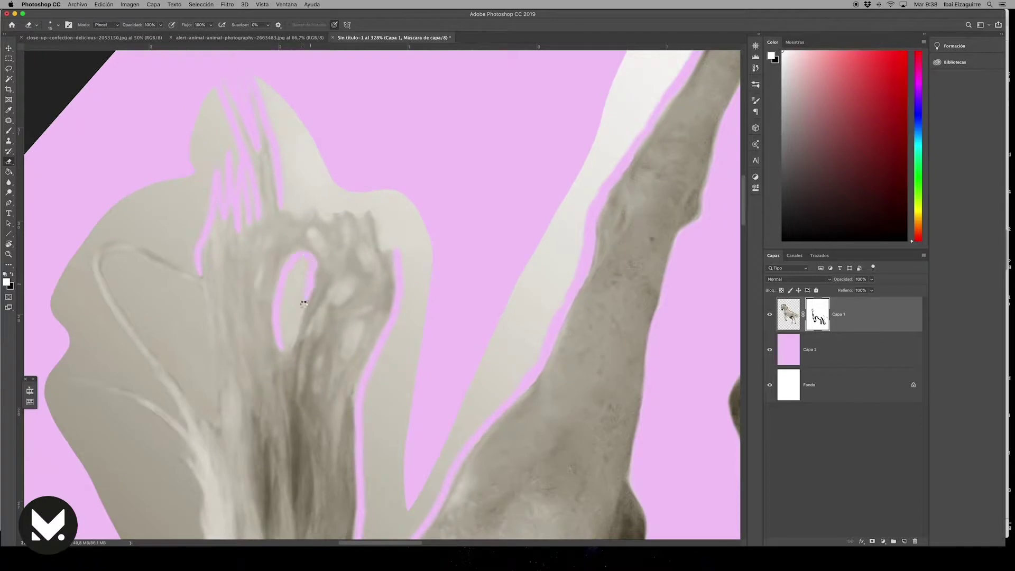
Lasso away the background beside the leg, along the mane edge and between mane strands.
key(l)
drag(474, 139, 485, 249)
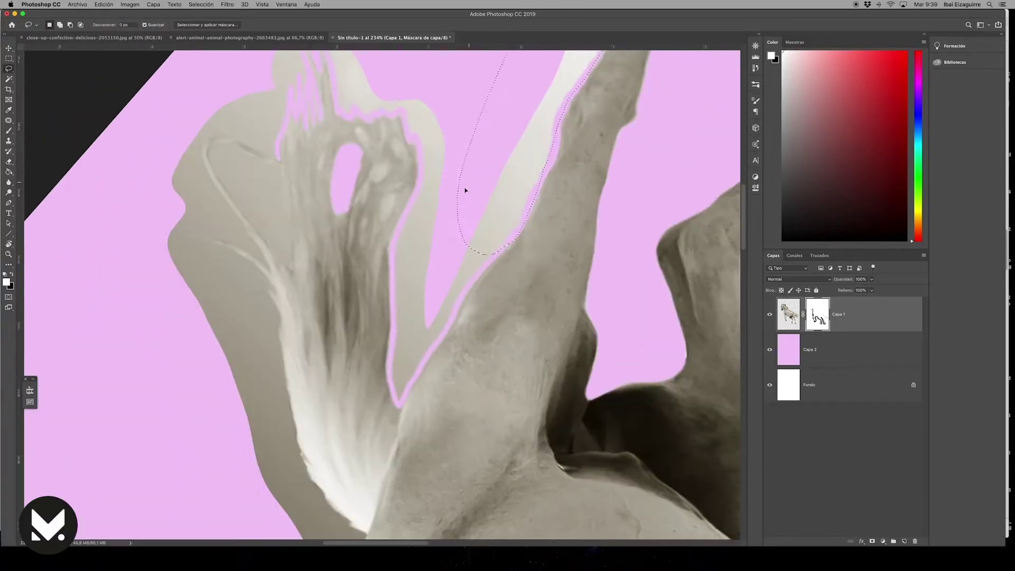
drag(426, 359, 399, 244)
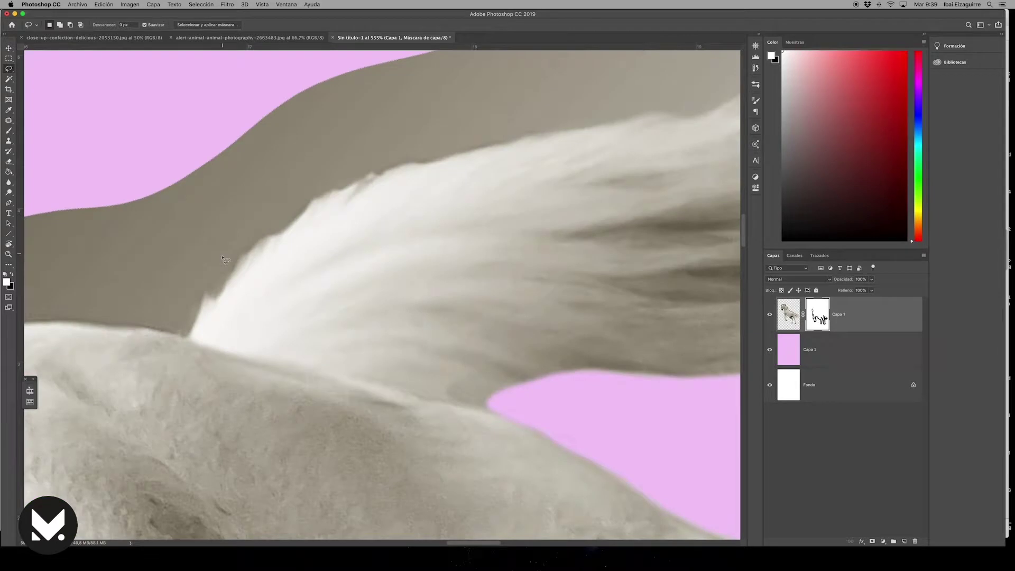
drag(243, 249, 216, 285)
drag(95, 275, 217, 224)
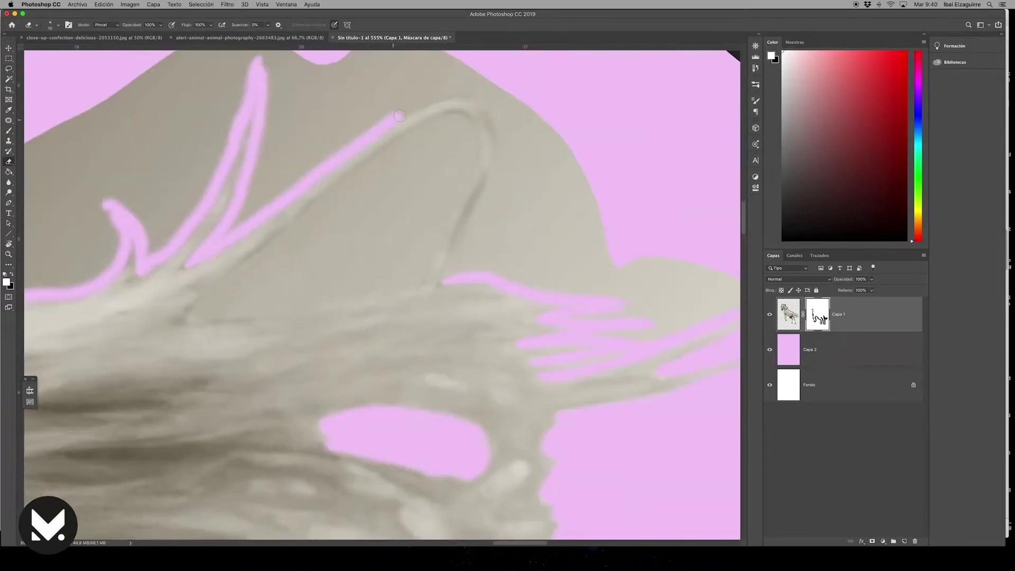
mouse_move(190, 316)
mouse_down()
mouse_move(339, 198)
mouse_move(465, 270)
mouse_up()
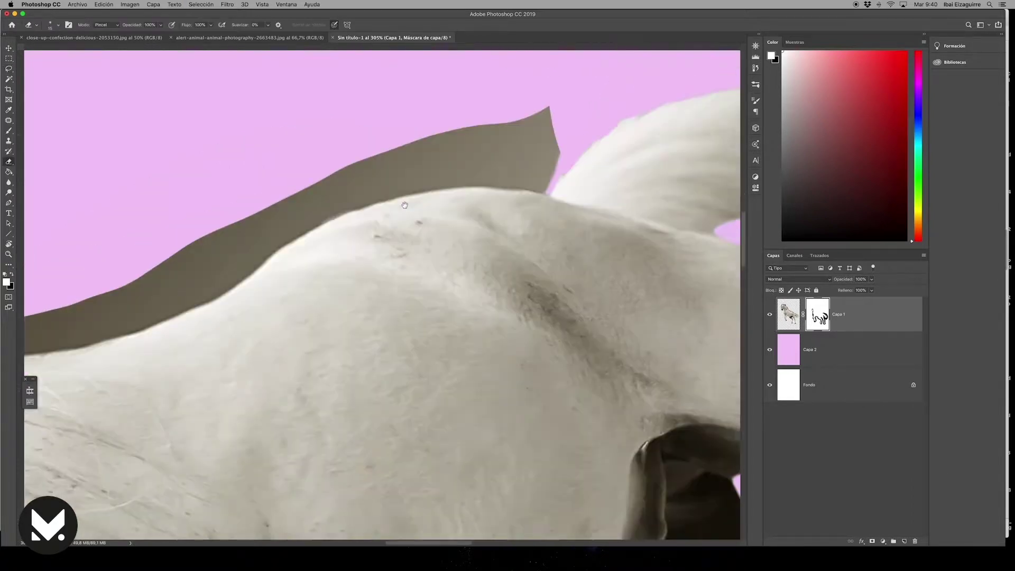
Hide the leftover background along the back, the top of the head and the ear.
drag(388, 182, 629, 159)
drag(317, 244, 539, 135)
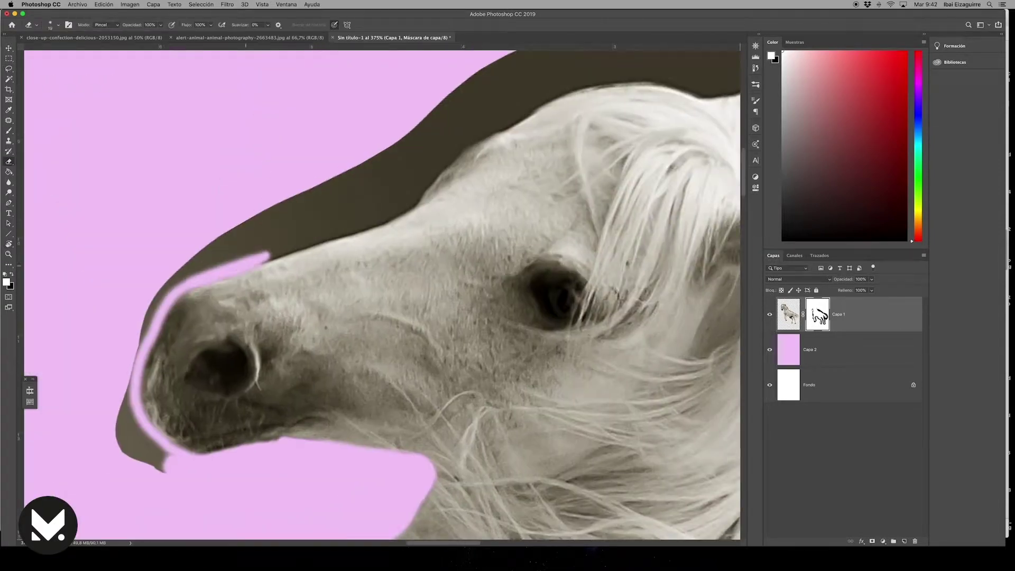
mouse_move(264, 257)
mouse_down()
mouse_move(386, 181)
mouse_move(566, 193)
mouse_up()
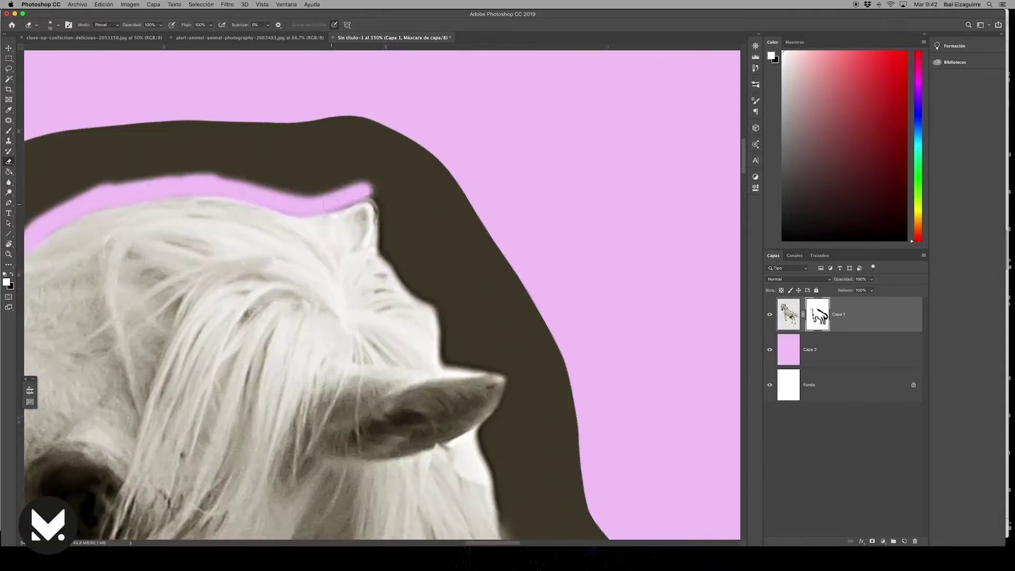
drag(330, 203, 465, 365)
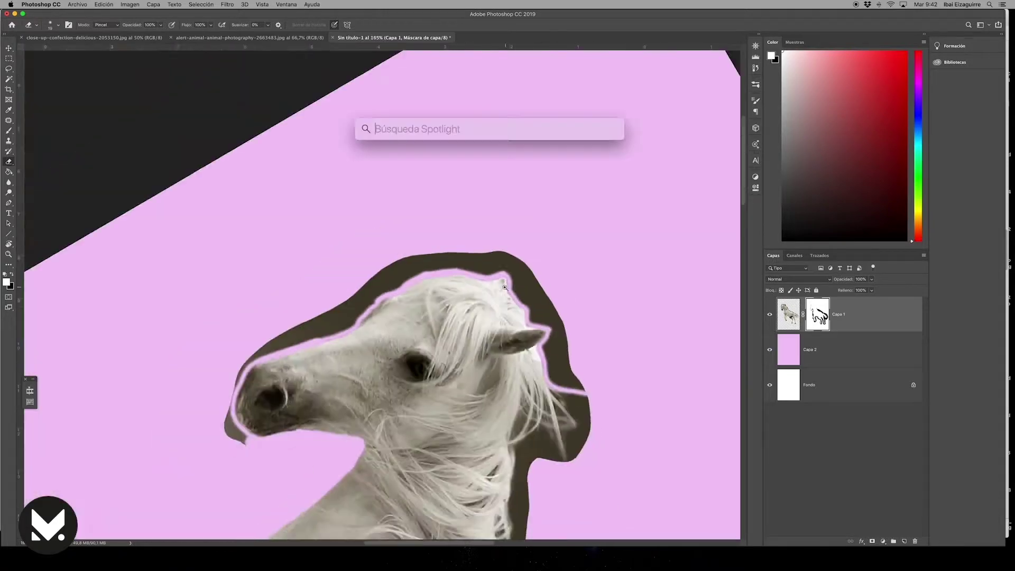
Lasso out the dark halo around the nose, head and hair, restoring part of the hair edge.
drag(260, 450, 314, 315)
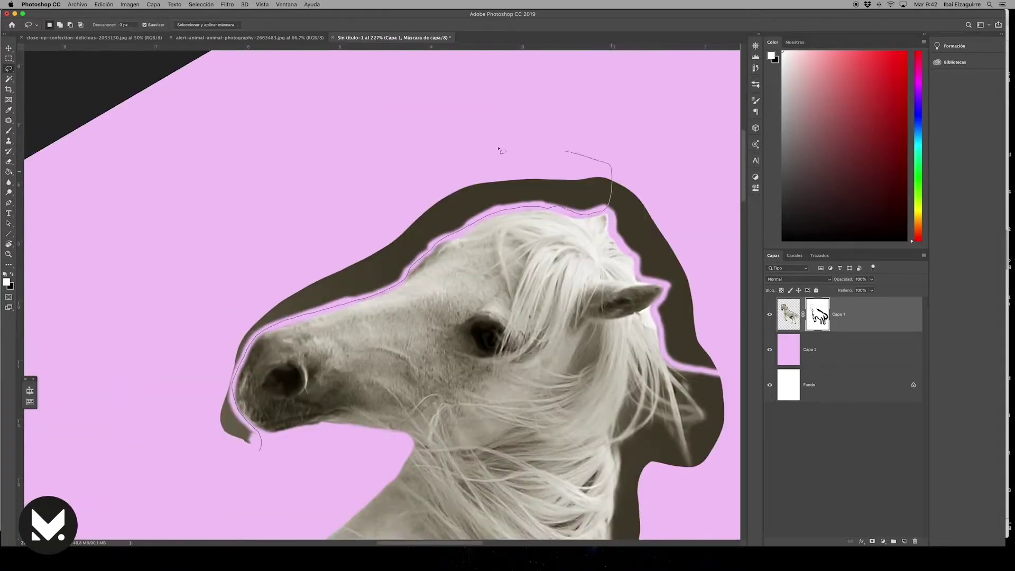
drag(501, 151, 547, 402)
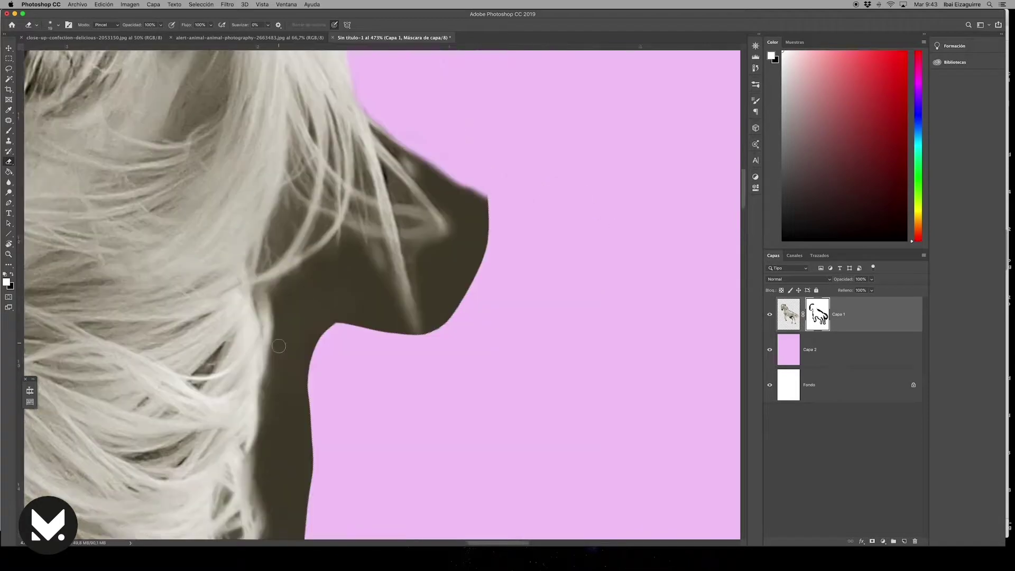
drag(273, 353, 335, 242)
drag(407, 300, 349, 232)
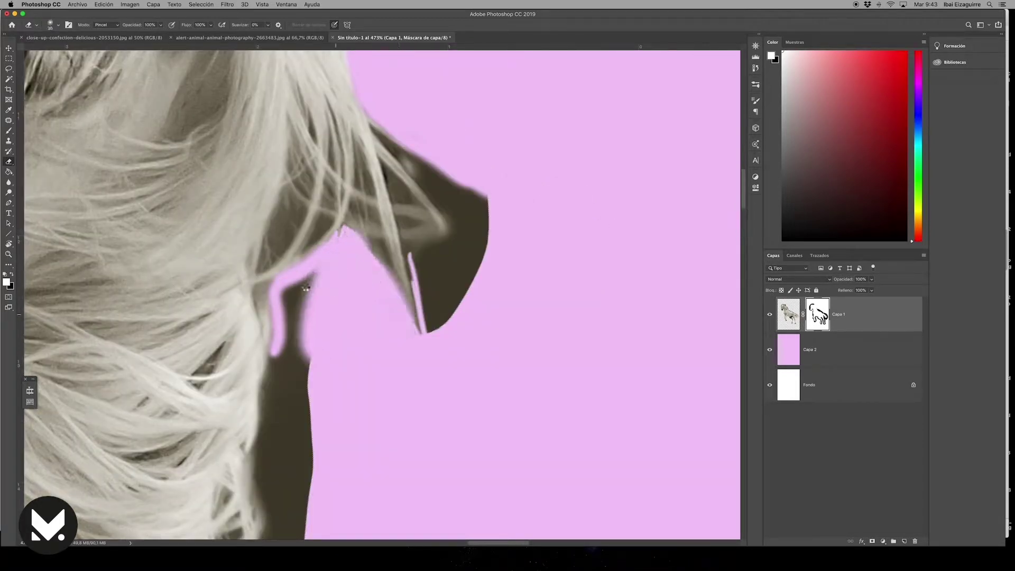
drag(412, 301, 365, 397)
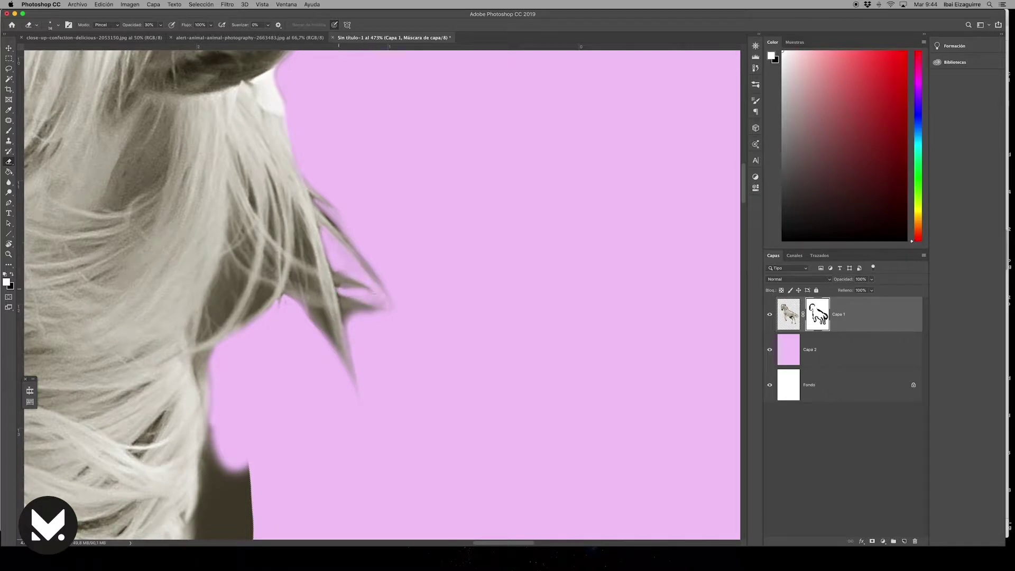
drag(226, 296, 202, 322)
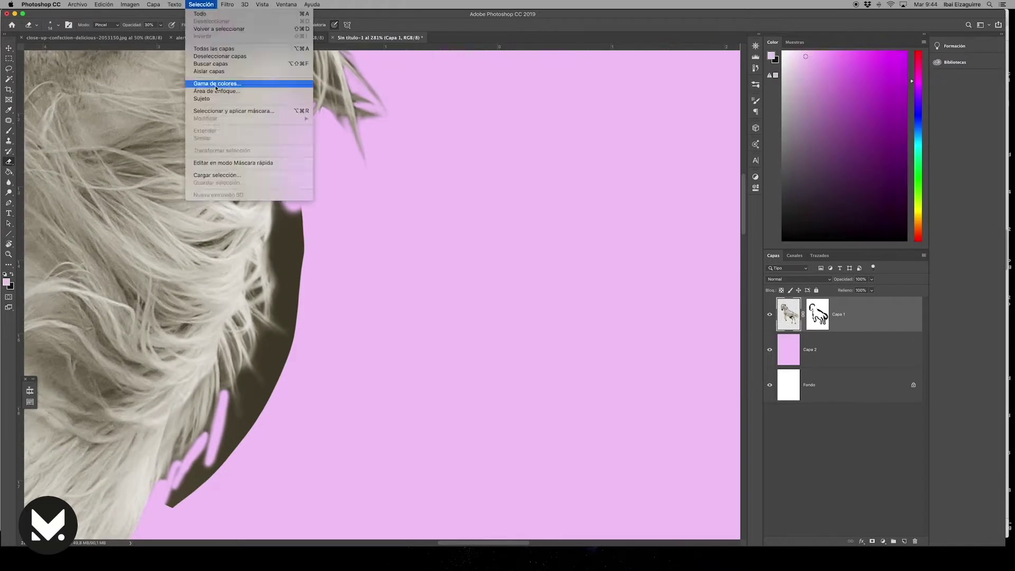
Pan around the head and mane to inspect the cleaned mask edges.
scroll(298, 239, down, 5)
scroll(298, 239, left, 2)
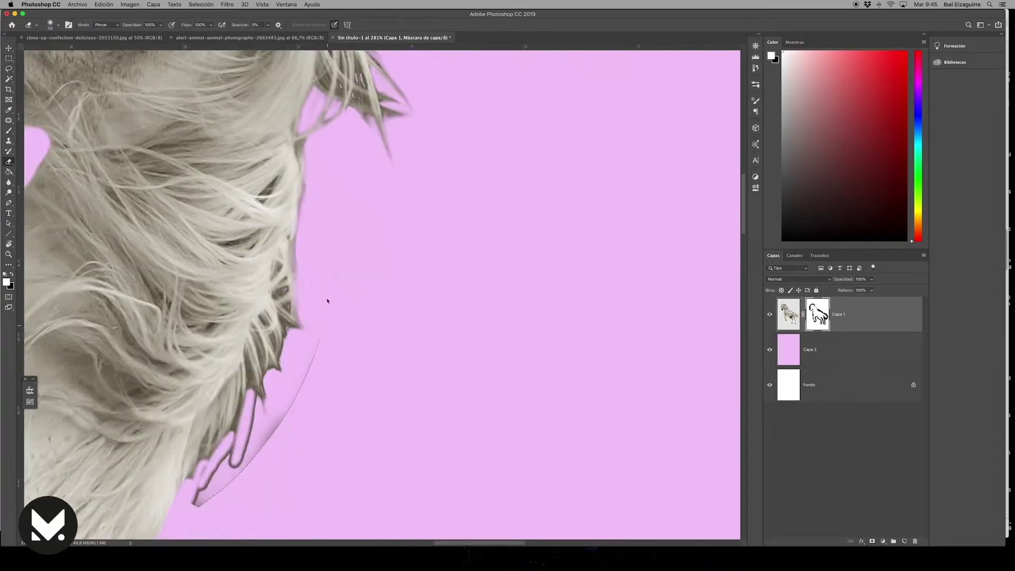
scroll(327, 300, left, 3)
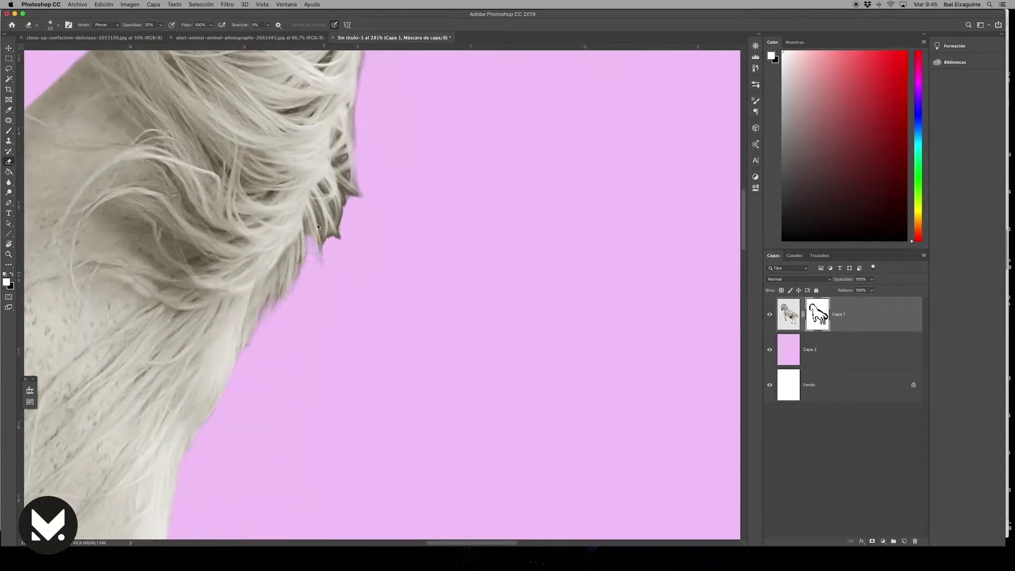
scroll(349, 219, up, 2)
scroll(346, 209, up, 5)
scroll(342, 200, left, 3)
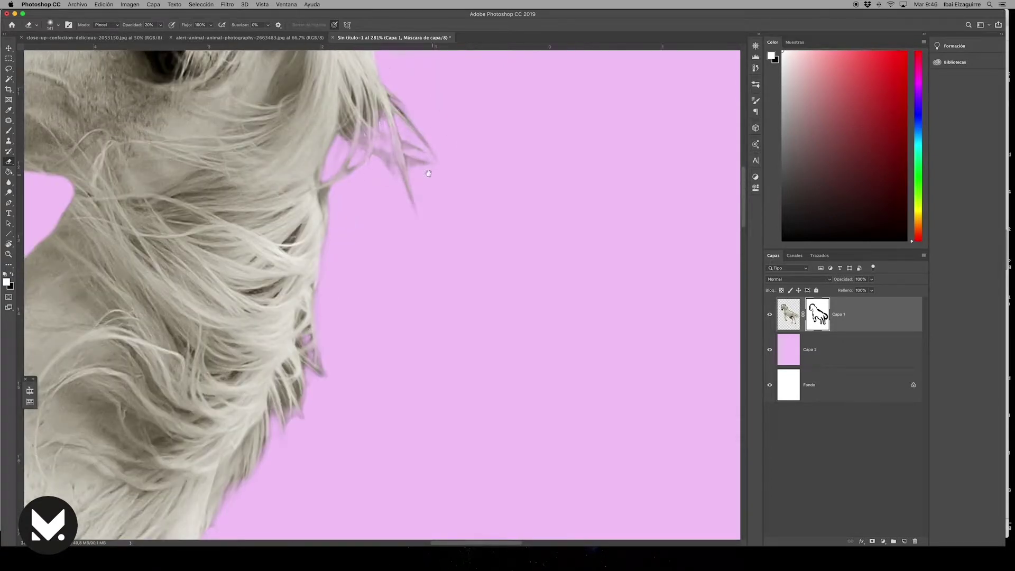
scroll(356, 197, up, 3)
scroll(357, 197, right, 2)
scroll(343, 186, down, 10)
scroll(441, 338, up, 5)
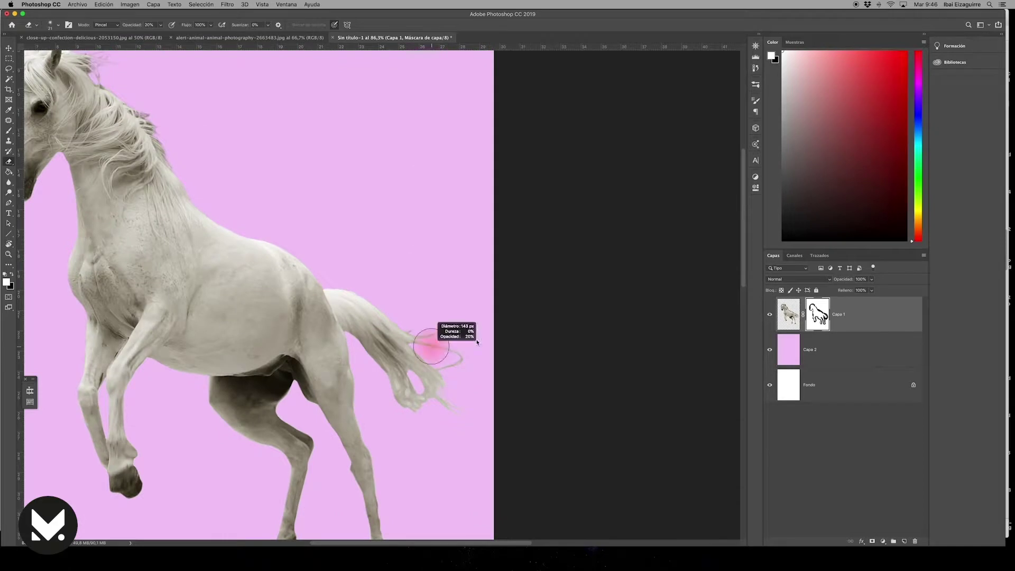
scroll(420, 300, down, 2)
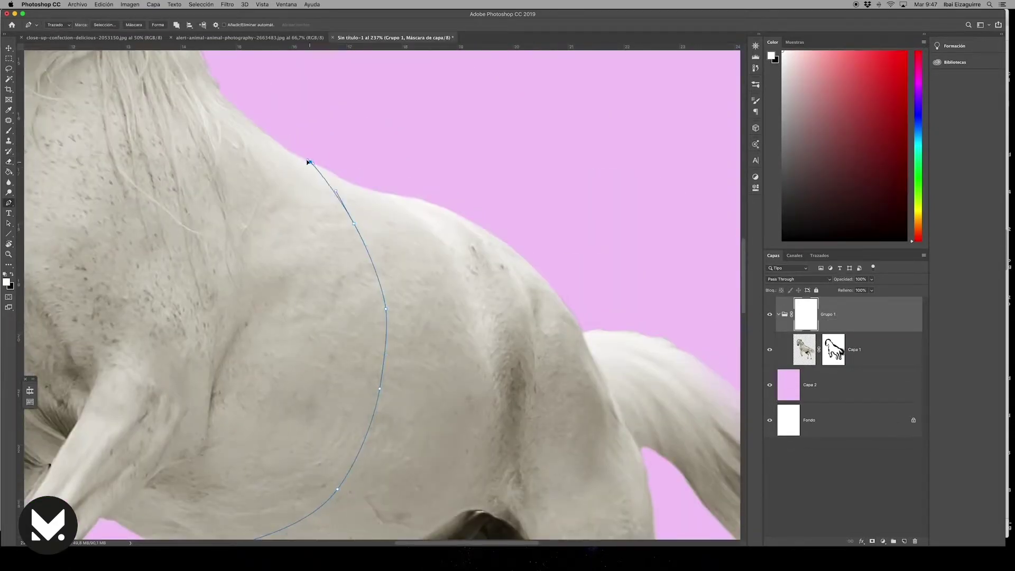
Place the first Pen point of the oval outline on the horse's torso.
scroll(478, 345, down, 3)
scroll(454, 296, down, 2)
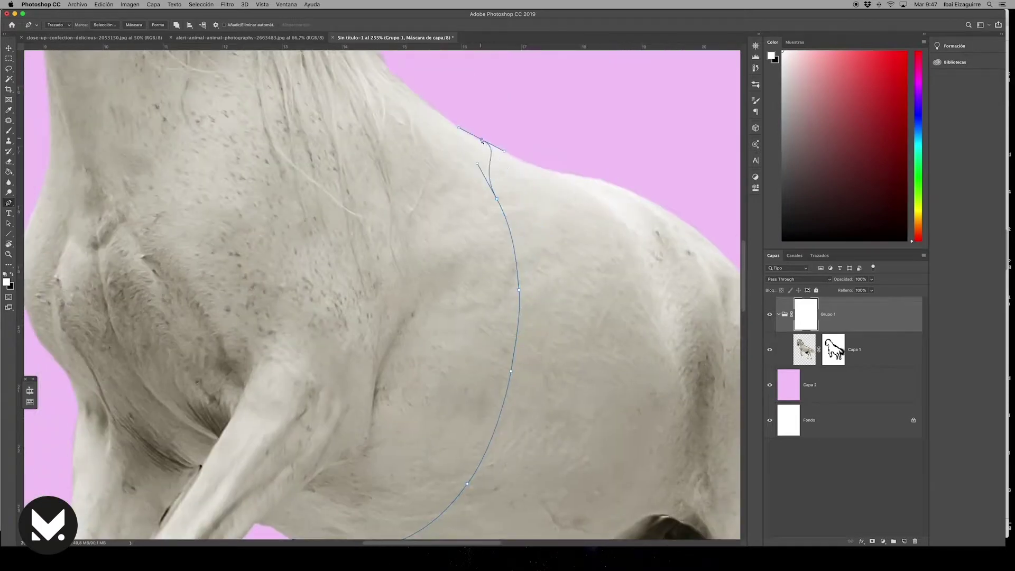
scroll(429, 230, up, 3)
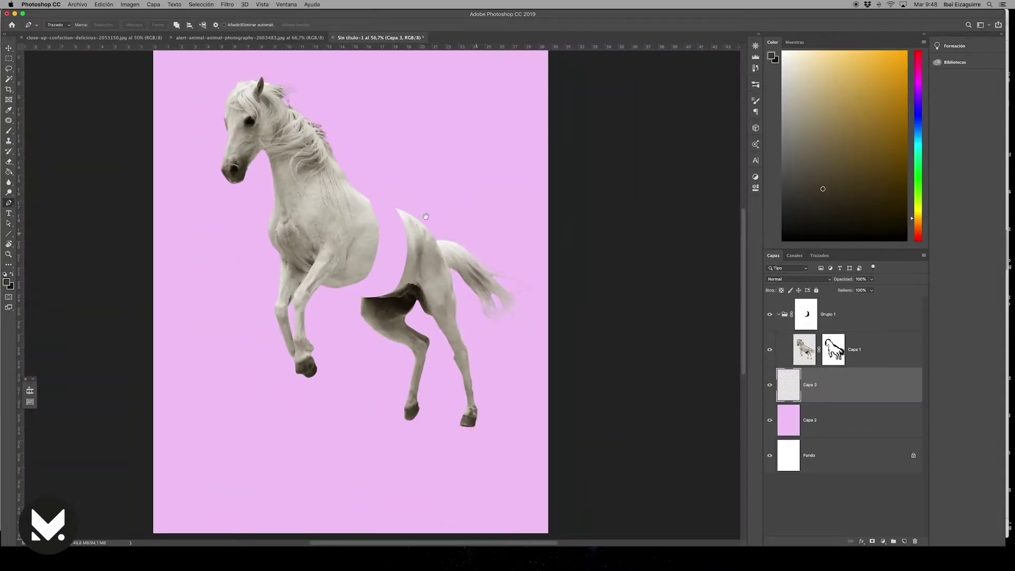
click(492, 204)
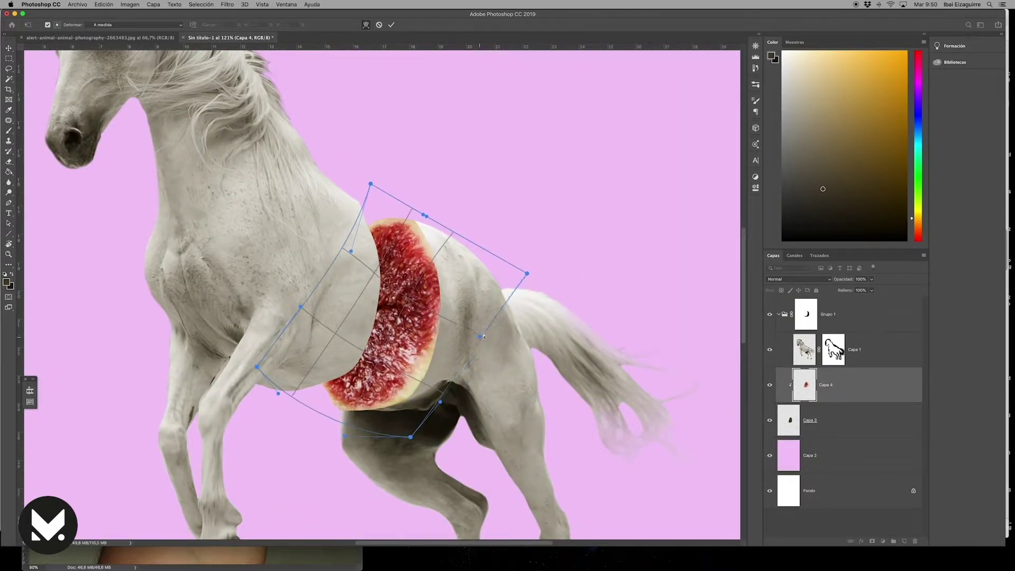
Commit the fig warp, view the whole composition, and undo the last layer change.
key(Return)
key(super+0)
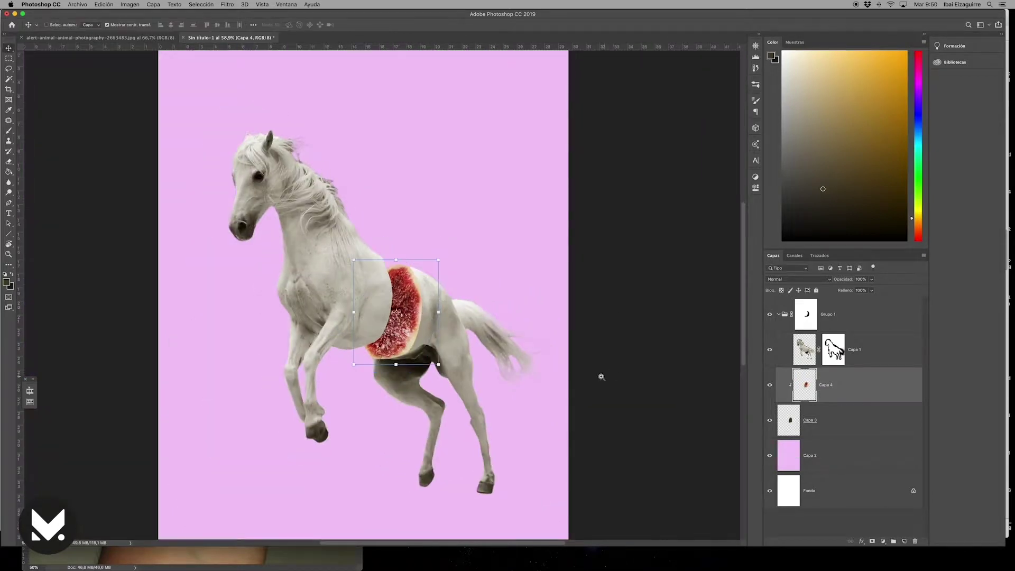
drag(601, 376, 586, 390)
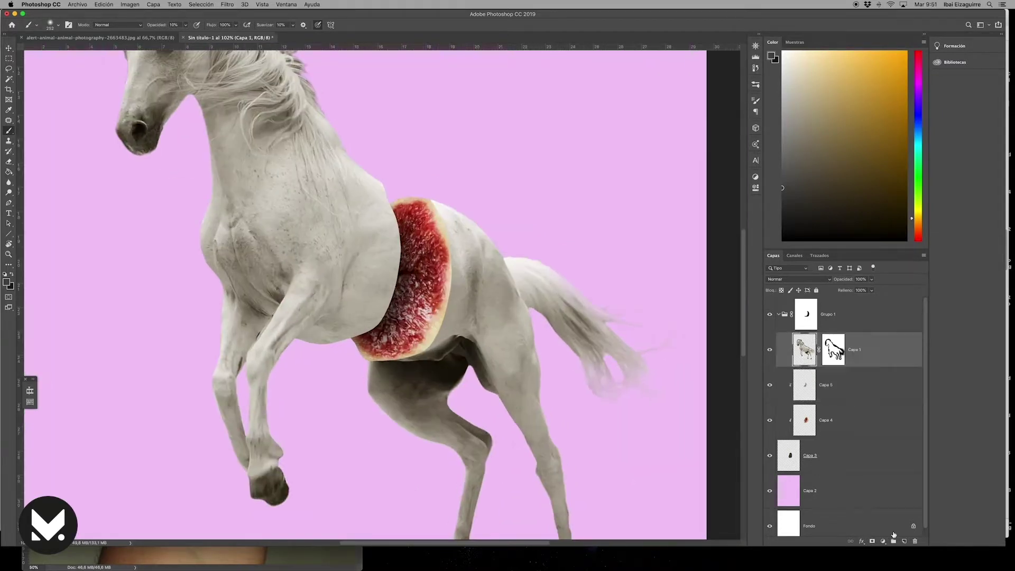
scroll(429, 222, down, 4)
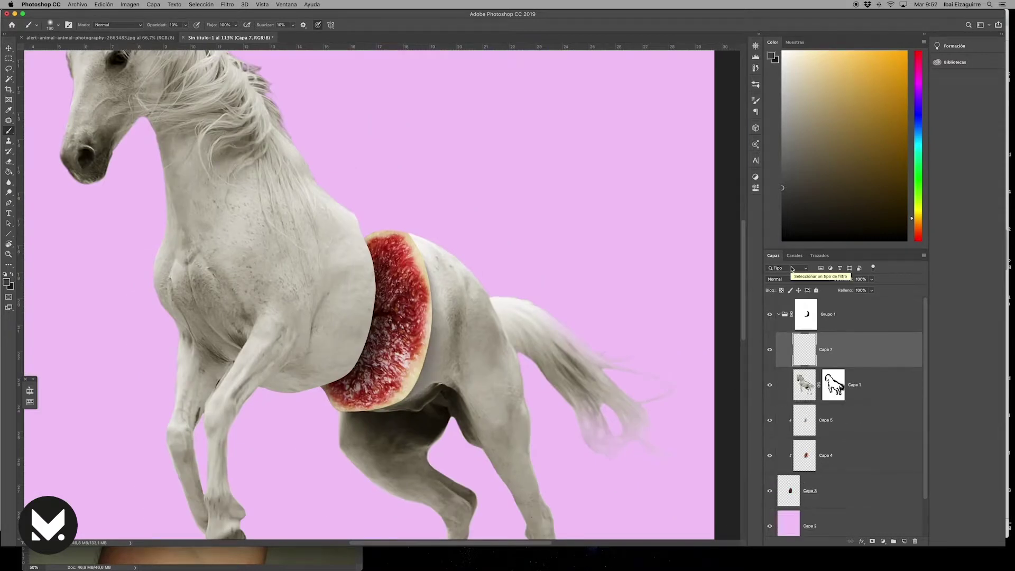
key(ctrl+z)
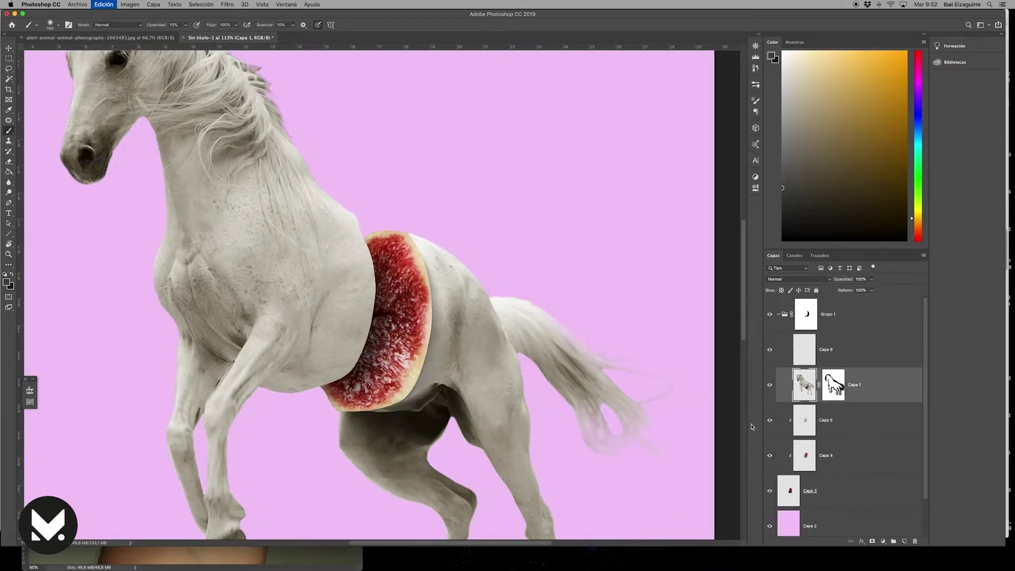
Flip fig layer Capa 4 vertically, rotate it, and warp its bottom edge onto the torso.
click(804, 455)
key(ctrl+t)
right_click(430, 312)
click(465, 403)
drag(465, 418, 482, 274)
right_click(482, 273)
click(507, 344)
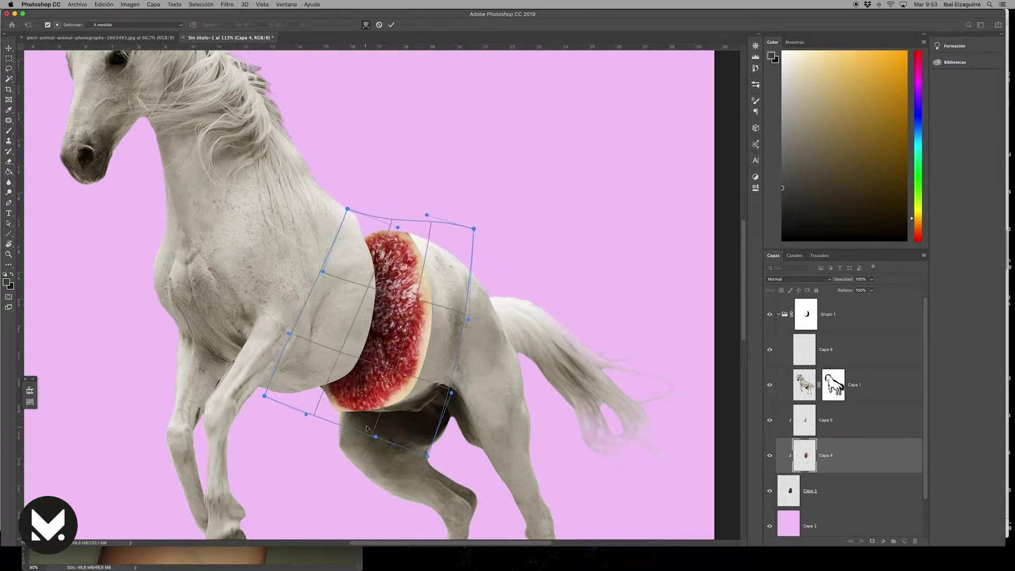
drag(418, 423, 395, 410)
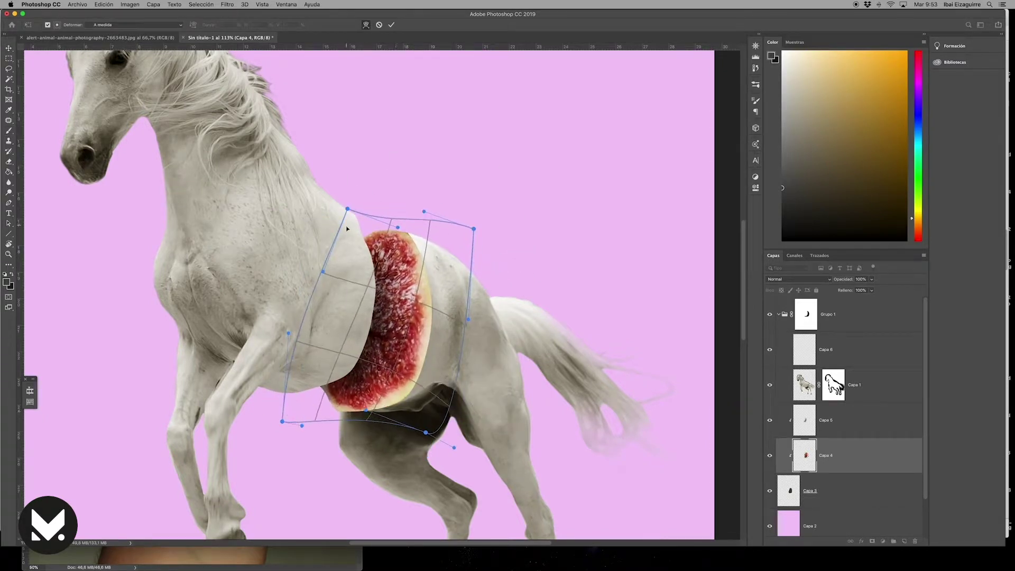
key(Return)
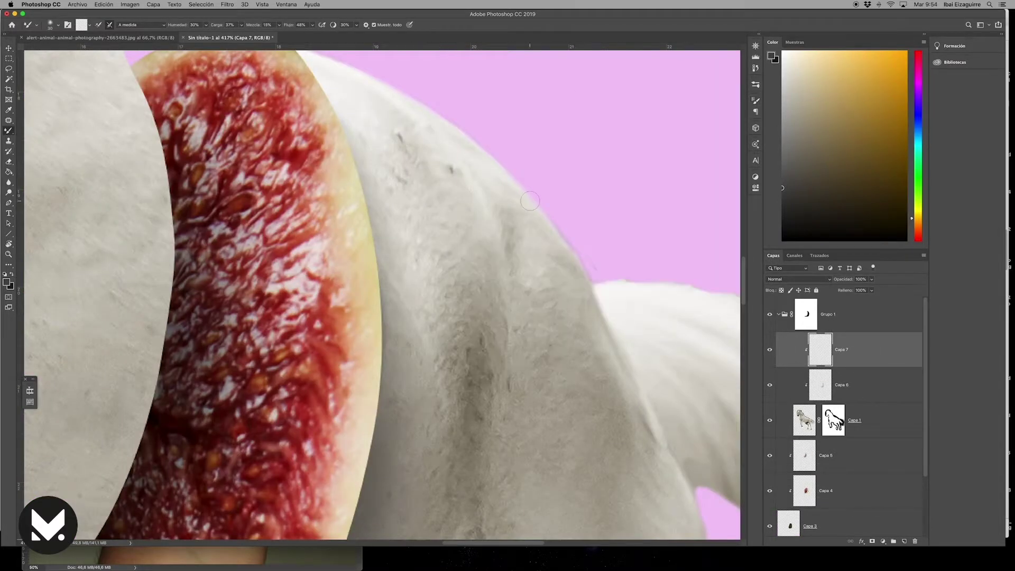
Move Capa 7 to the top of the layer stack above Grupo 1.
scroll(364, 209, up, 3)
scroll(364, 210, left, 1)
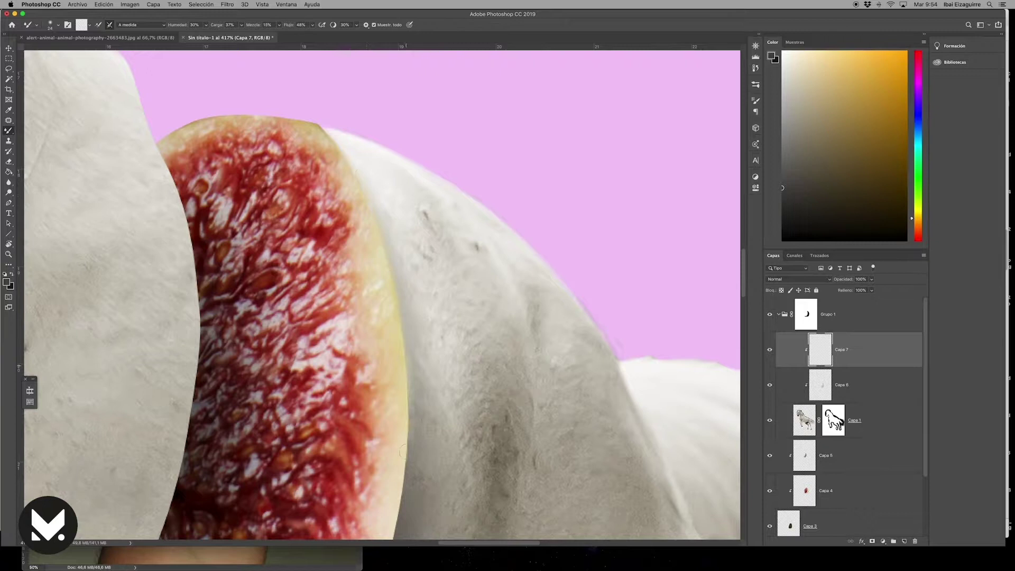
scroll(402, 452, down, 5)
scroll(381, 293, down, 2)
scroll(380, 294, left, 2)
drag(820, 349, 808, 306)
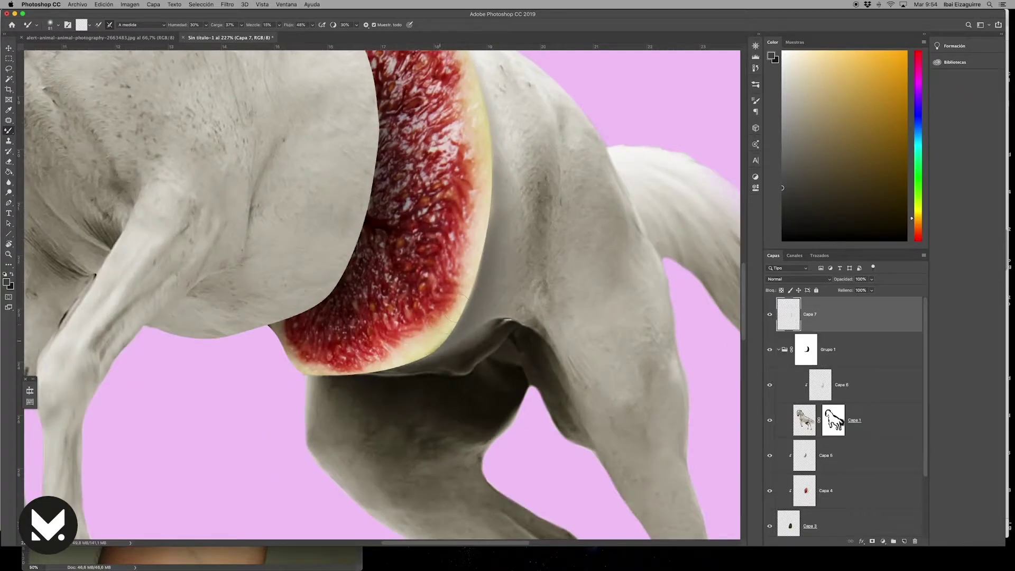
Fit the document on screen and reselect fig layer Capa 4 for the Add Noise filter.
scroll(399, 365, up, 3)
scroll(427, 173, up, 4)
scroll(427, 173, right, 1)
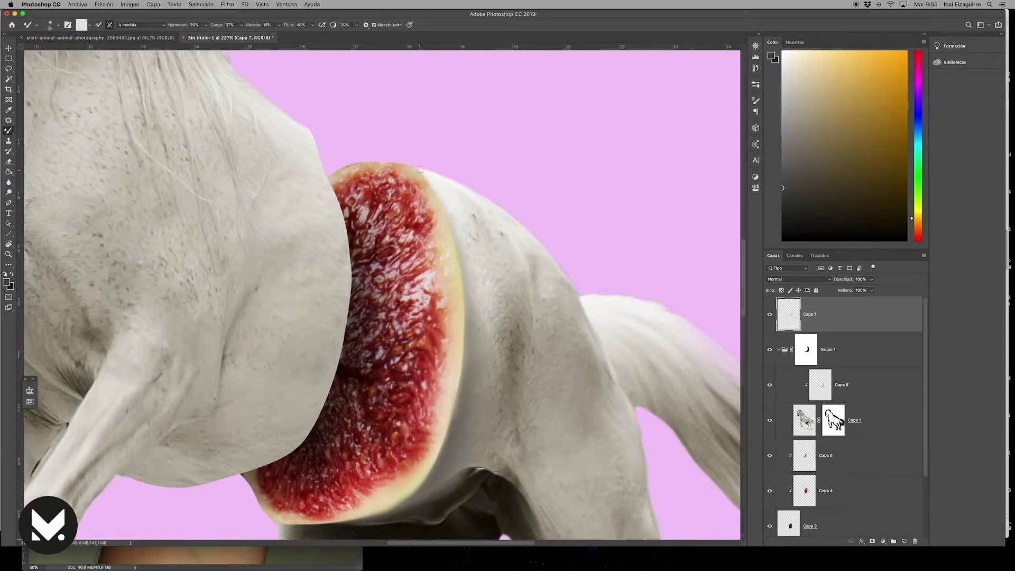
key(super+0)
right_click(825, 490)
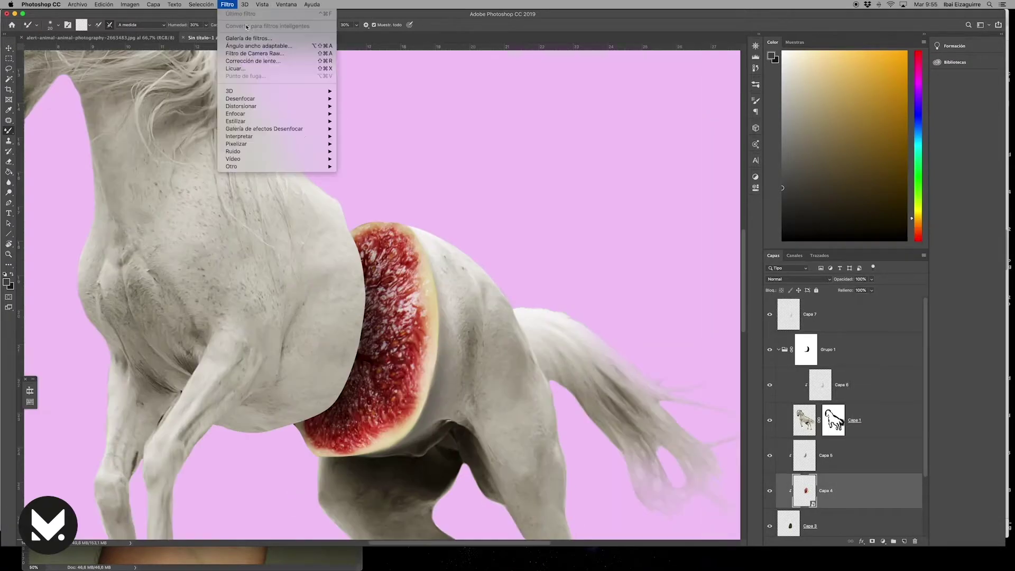
click(275, 131)
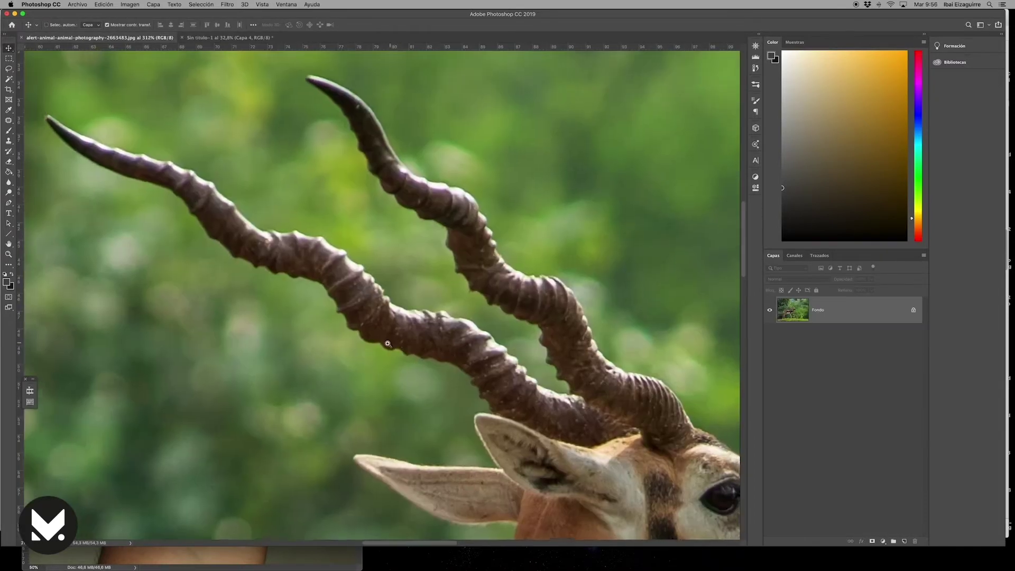
Mask horn layer Capa 8 and lasso away the green fringe along the horn's edges.
drag(374, 201, 298, 94)
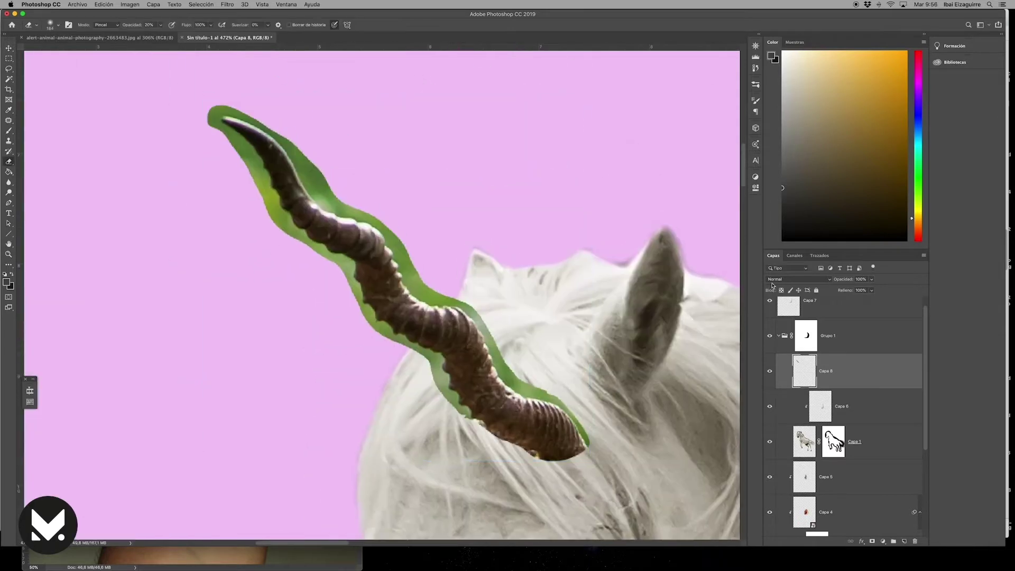
click(872, 542)
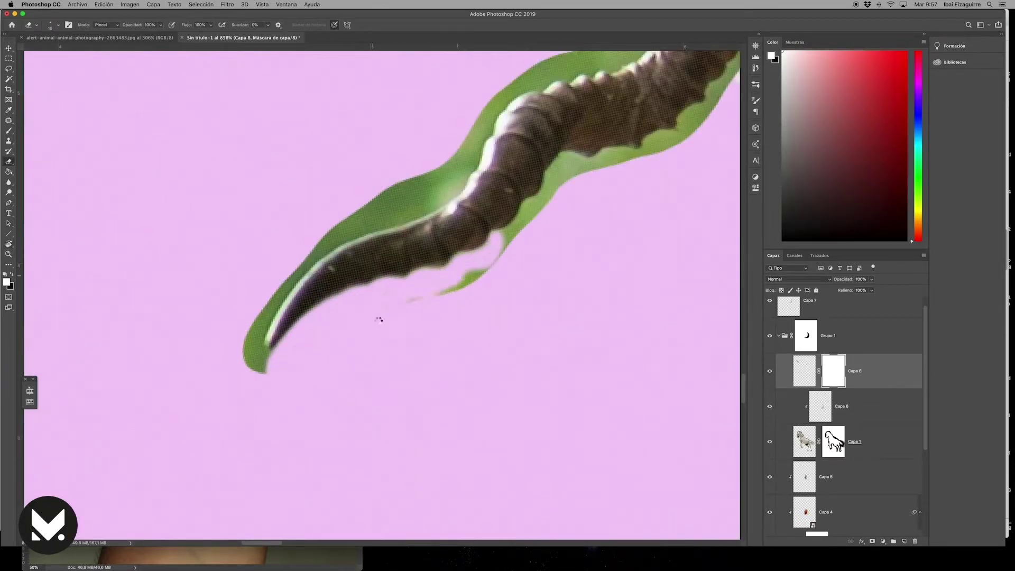
scroll(381, 290, right, 5)
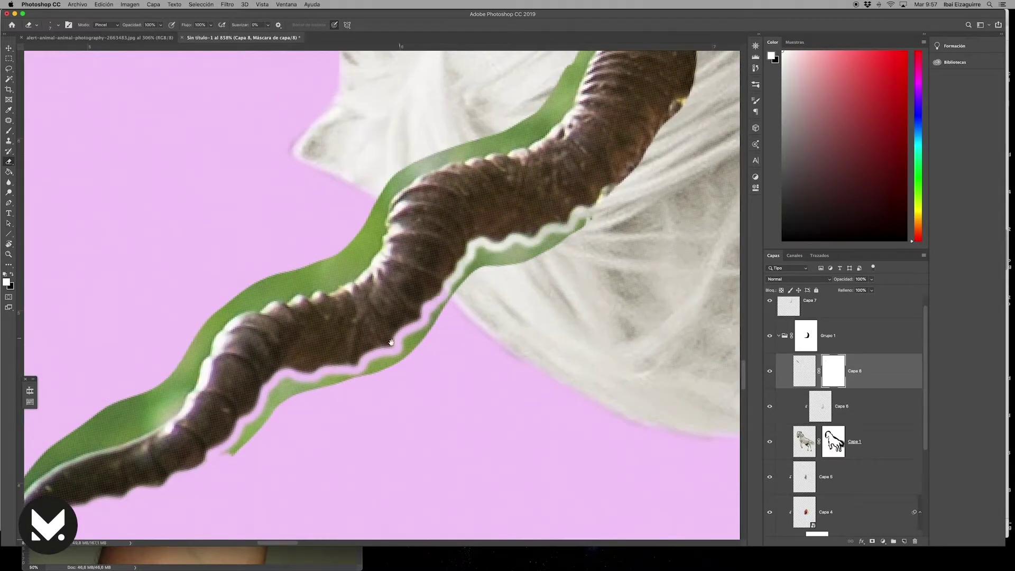
drag(391, 342, 407, 293)
key(l)
drag(229, 406, 357, 322)
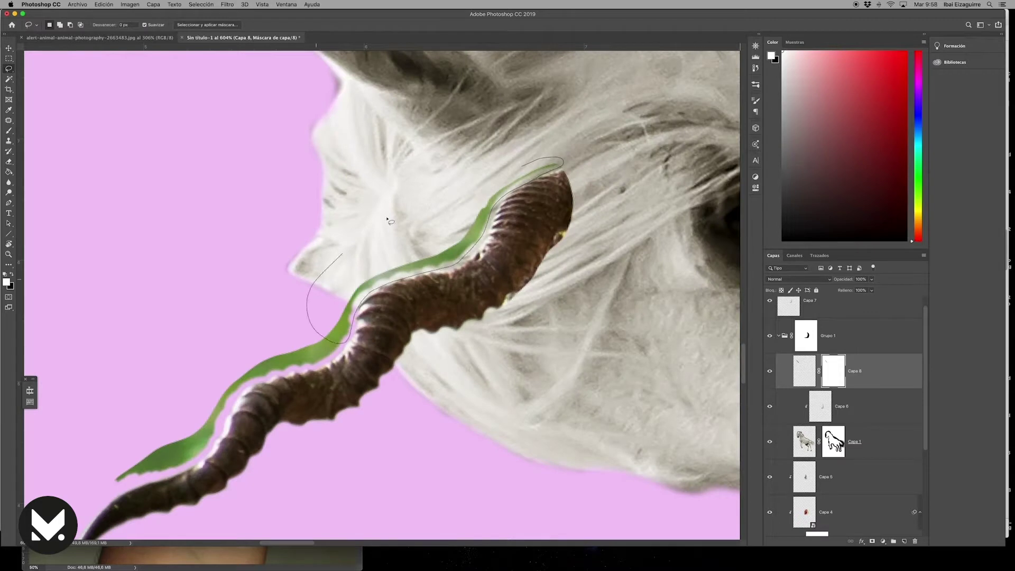
drag(389, 220, 440, 268)
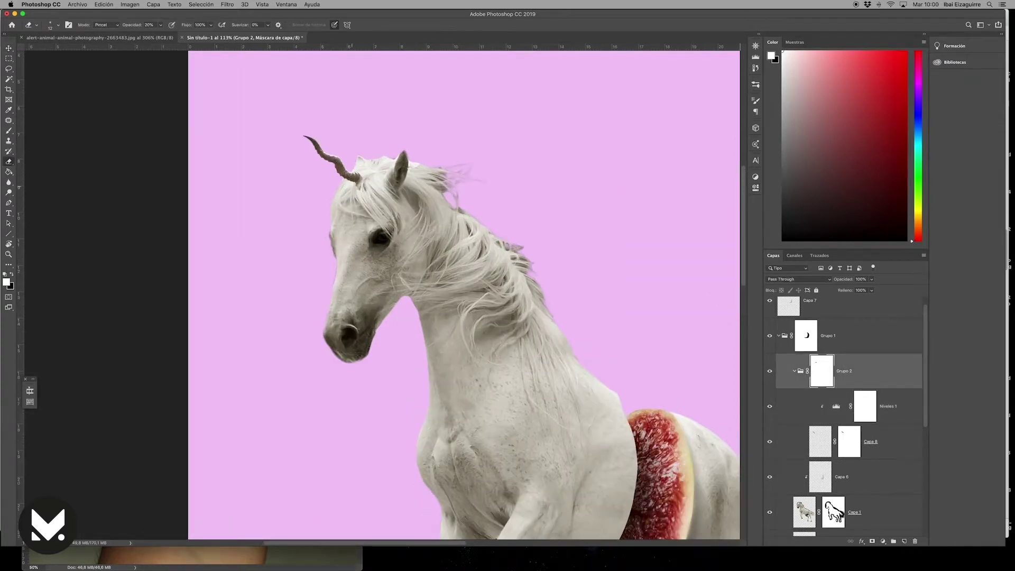
key(ctrl+0)
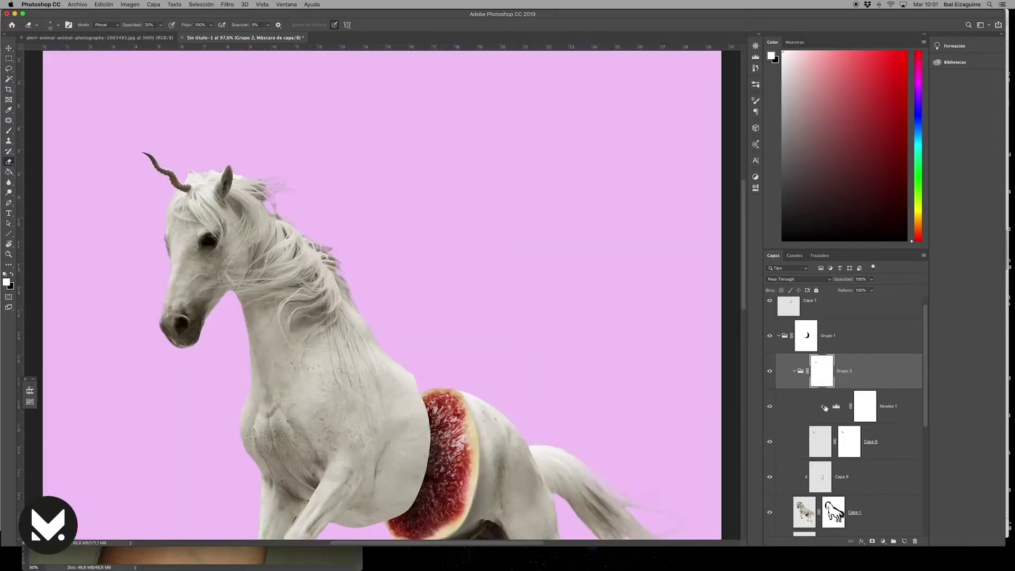
Add a Corrección selectiva adjustment with Negro +17, then target Grupo 1's mask.
click(882, 540)
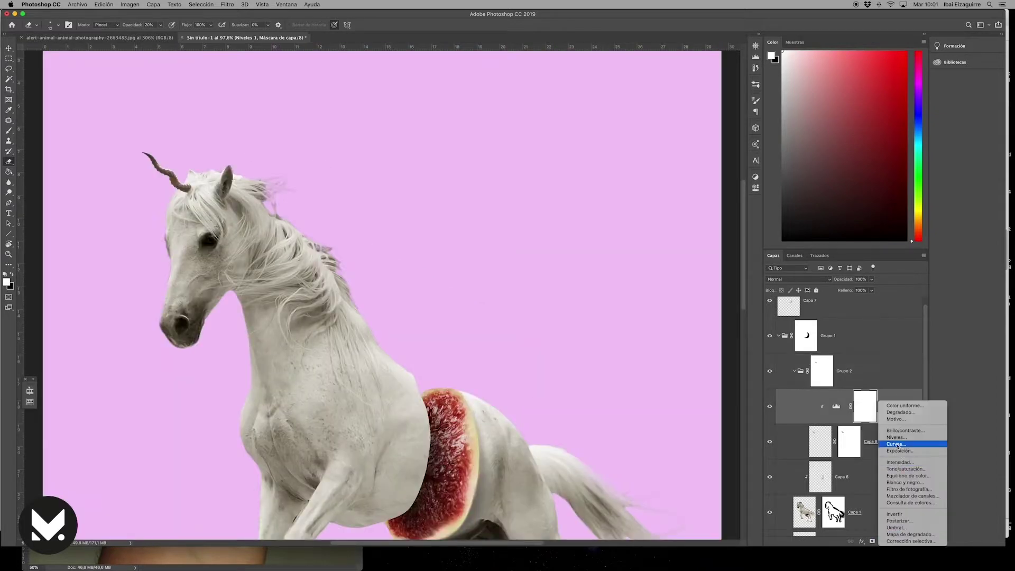
drag(685, 270, 693, 270)
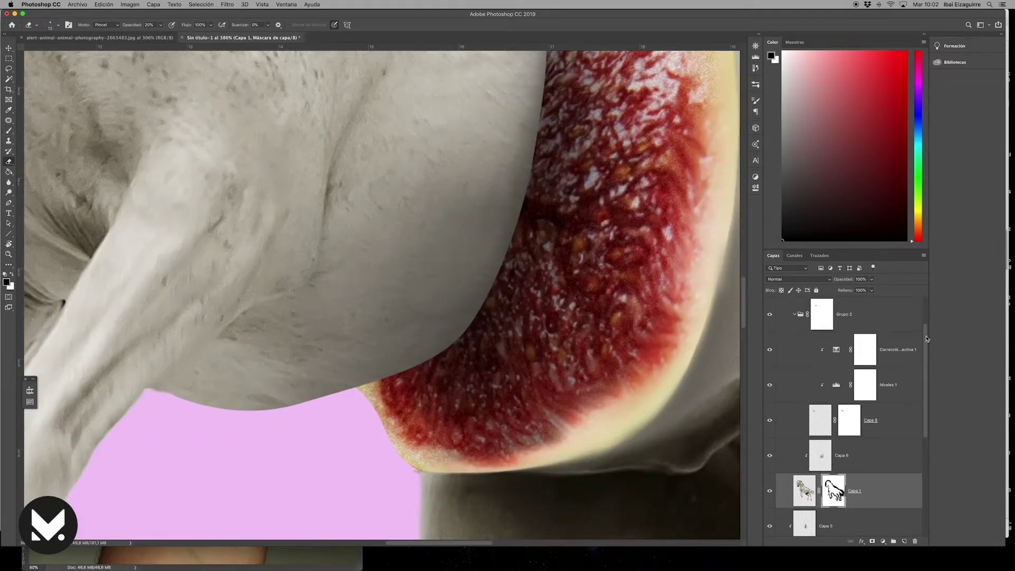
key(alt+period)
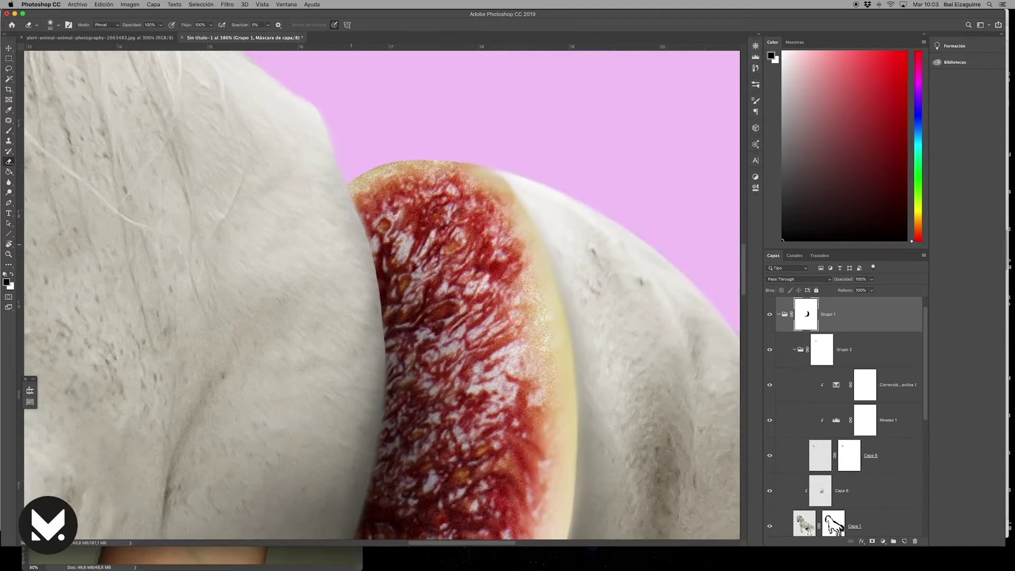
scroll(369, 309, down, 3)
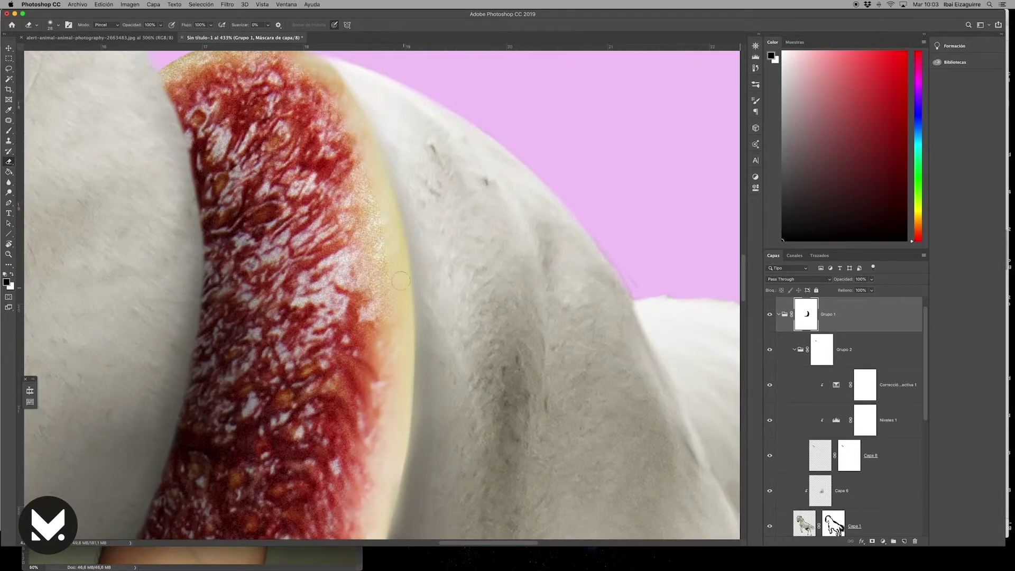
key(super+0)
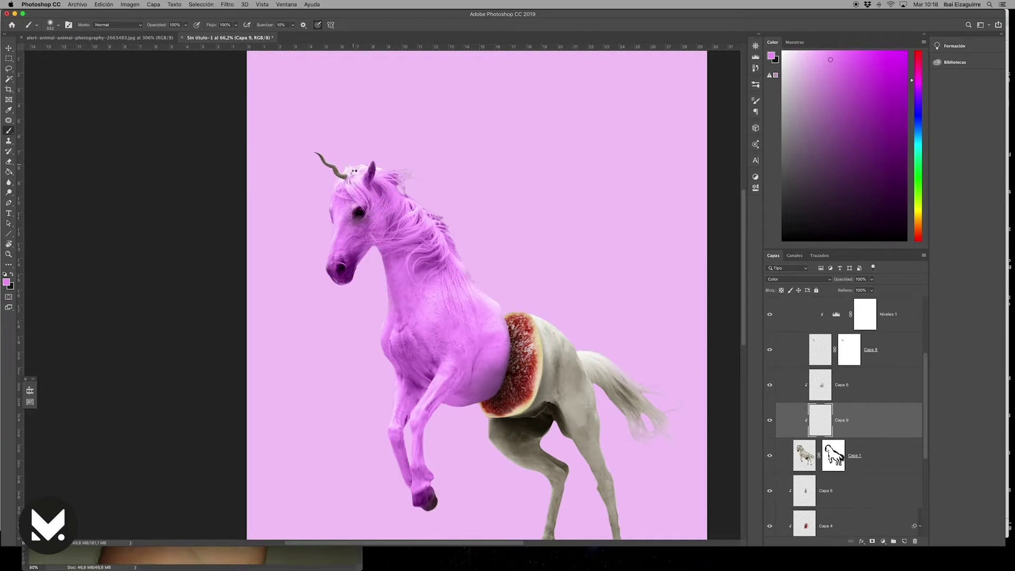
click(798, 279)
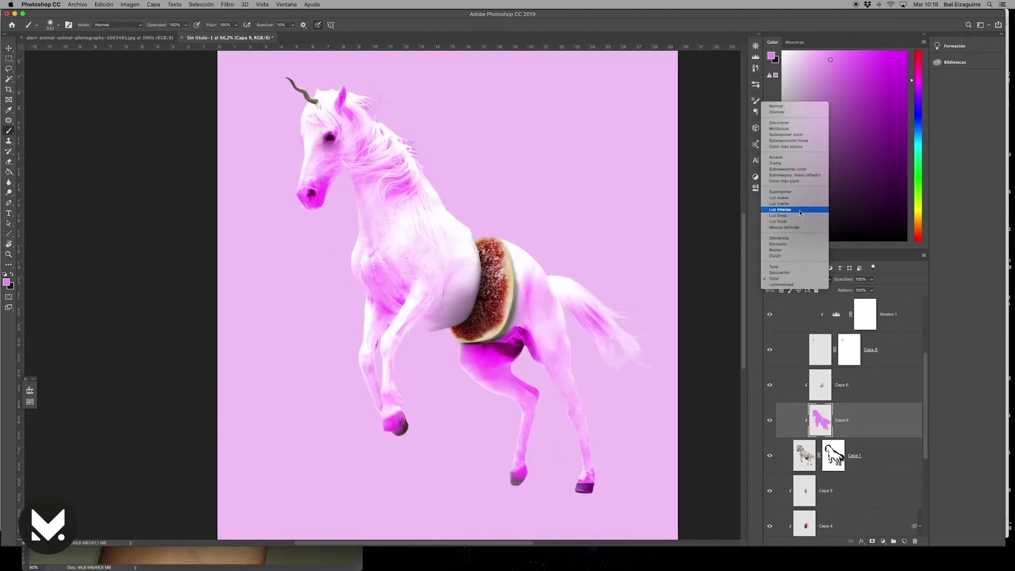
click(780, 191)
click(795, 279)
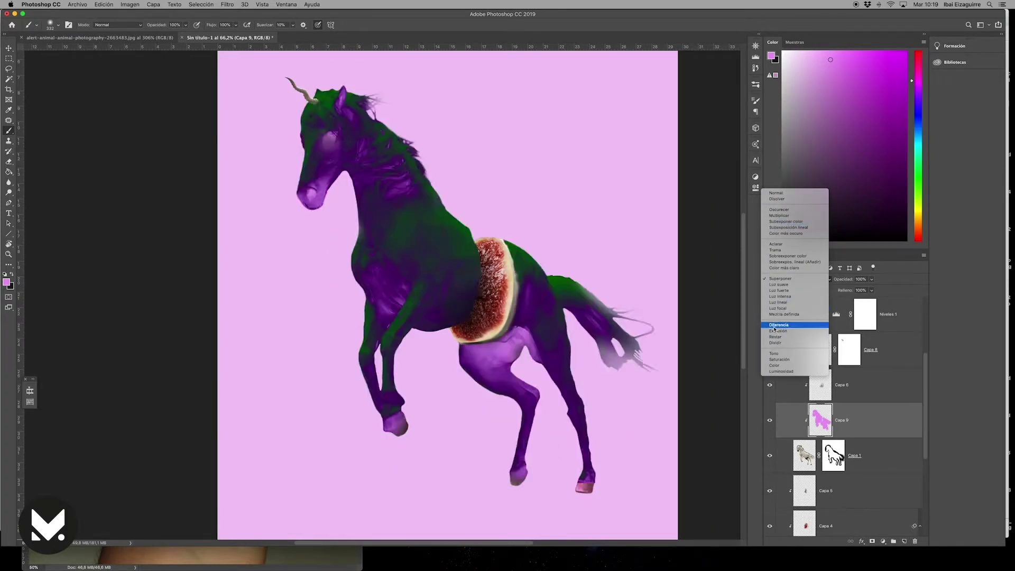
click(774, 365)
scroll(340, 186, up, 5)
scroll(430, 208, down, 5)
scroll(430, 209, up, 3)
key(e)
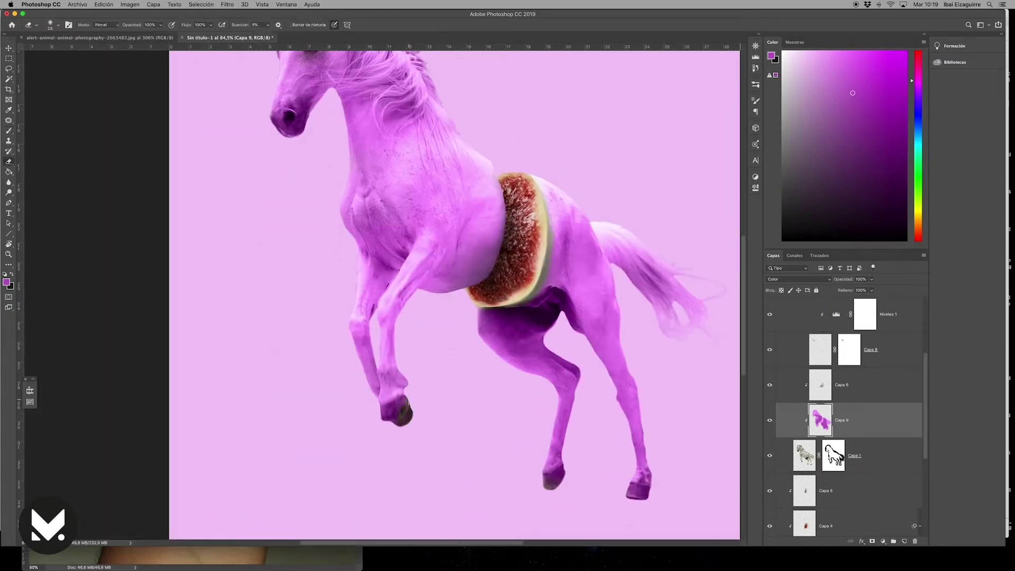
scroll(300, 212, up, 5)
scroll(301, 212, down, 5)
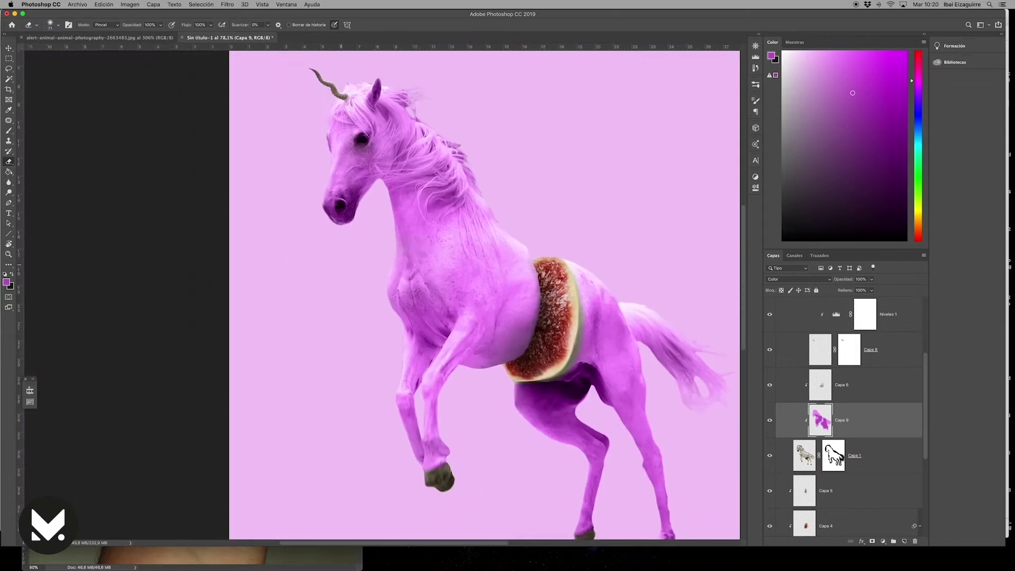
key(ctrl+bracketright)
key(ctrl+bracketright)
key(ctrl+bracketright)
key(ctrl+alt+g)
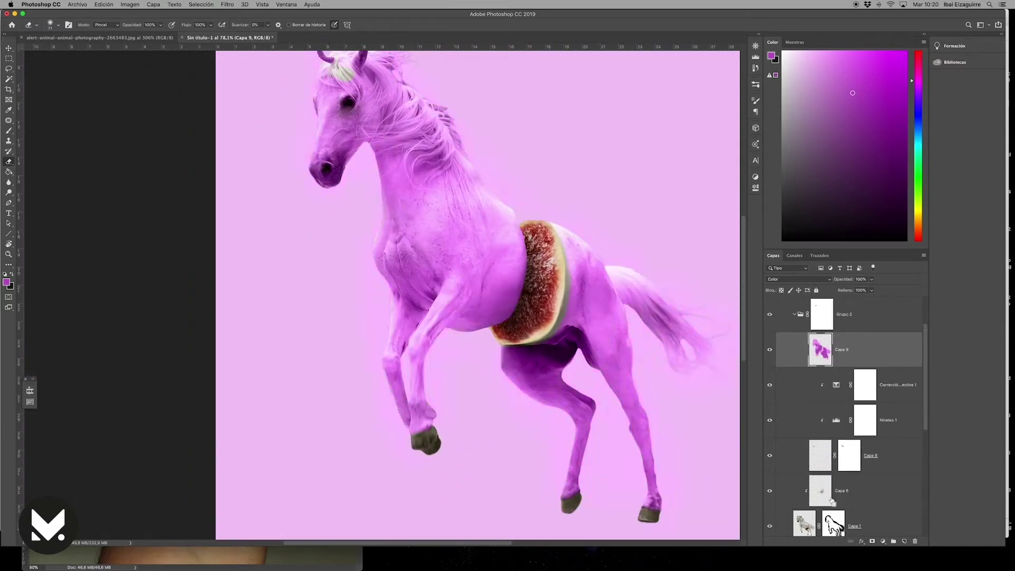
key(b)
scroll(418, 137, down, 3)
key(ctrl+alt+z)
key(ctrl+alt+z)
key(ctrl+alt+z)
key(ctrl+alt+z)
Clip a colorised Tono/saturación to the horse, tinting it pink with Luminosidad +15.
key(ctrl+alt+g)
click(676, 270)
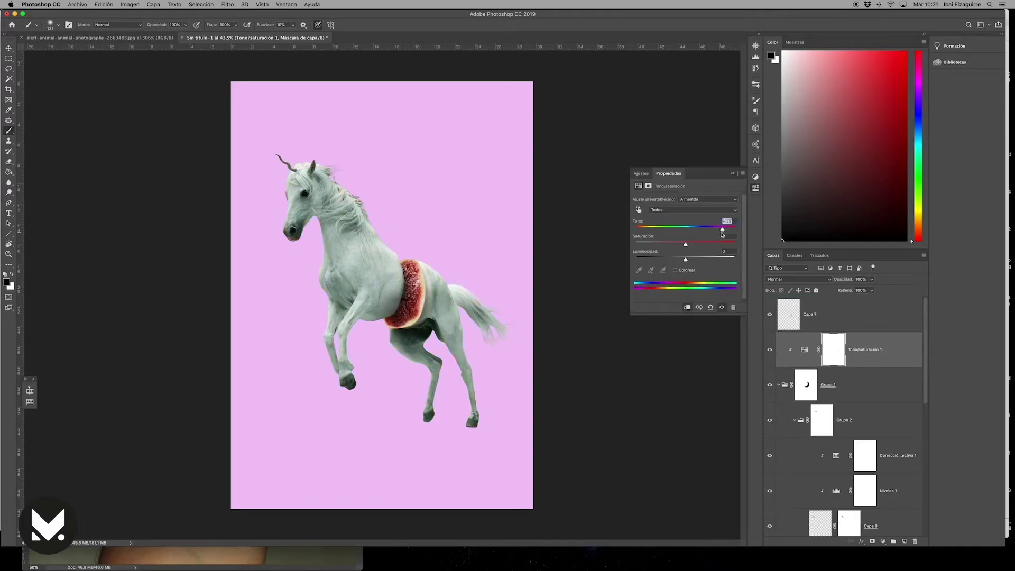
drag(638, 229, 724, 230)
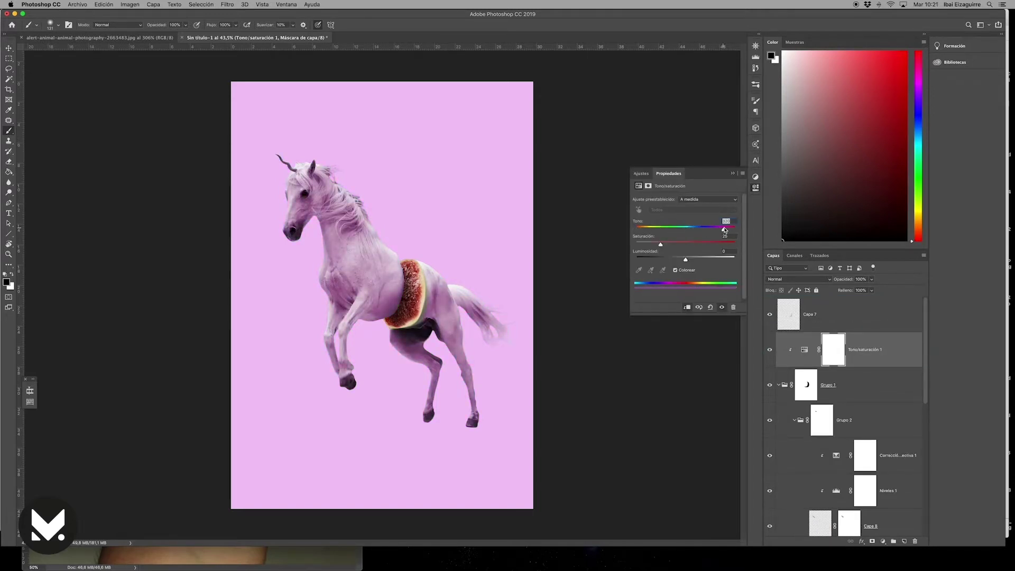
drag(688, 260, 693, 265)
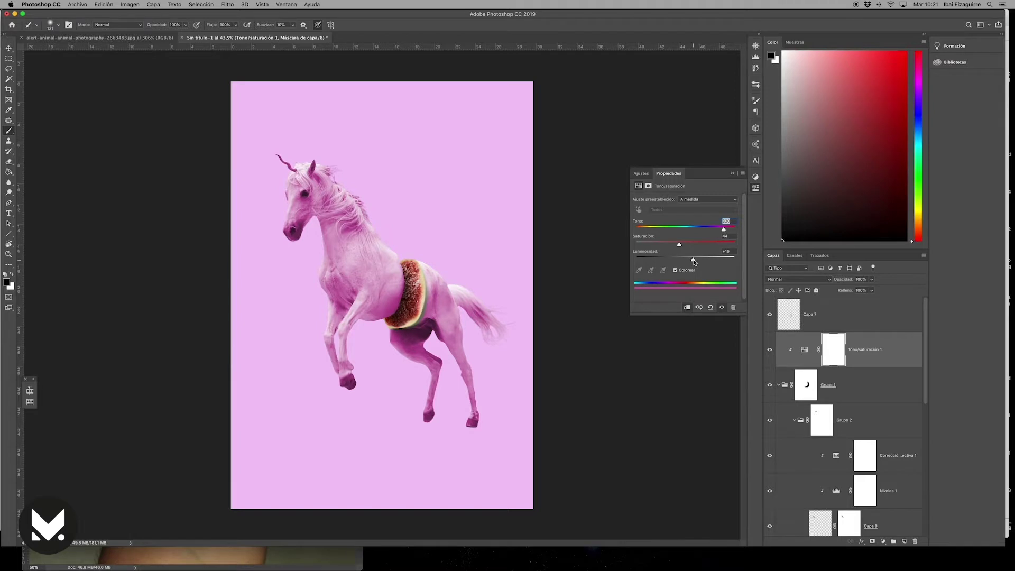
double_click(862, 346)
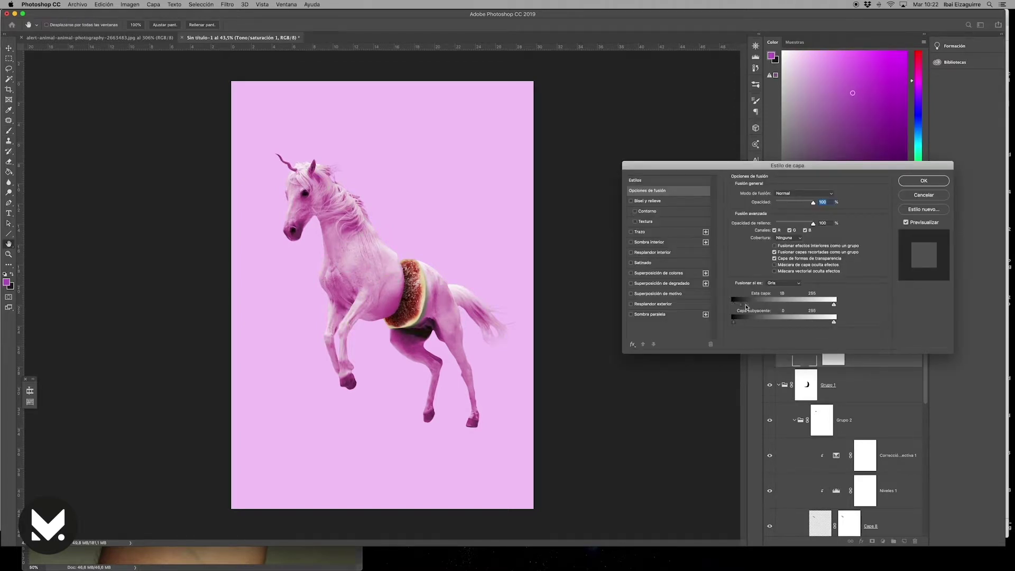
click(919, 187)
Add Niveles 2 (black input 22, output white 243) and a Curvas 1 adjustment.
click(882, 541)
click(898, 437)
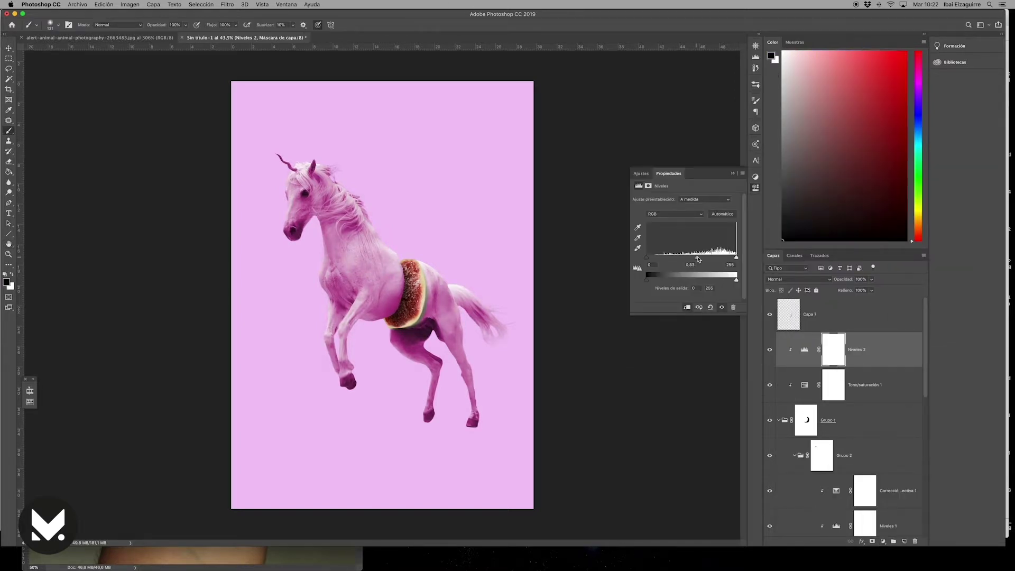
drag(653, 260, 656, 260)
drag(737, 280, 733, 280)
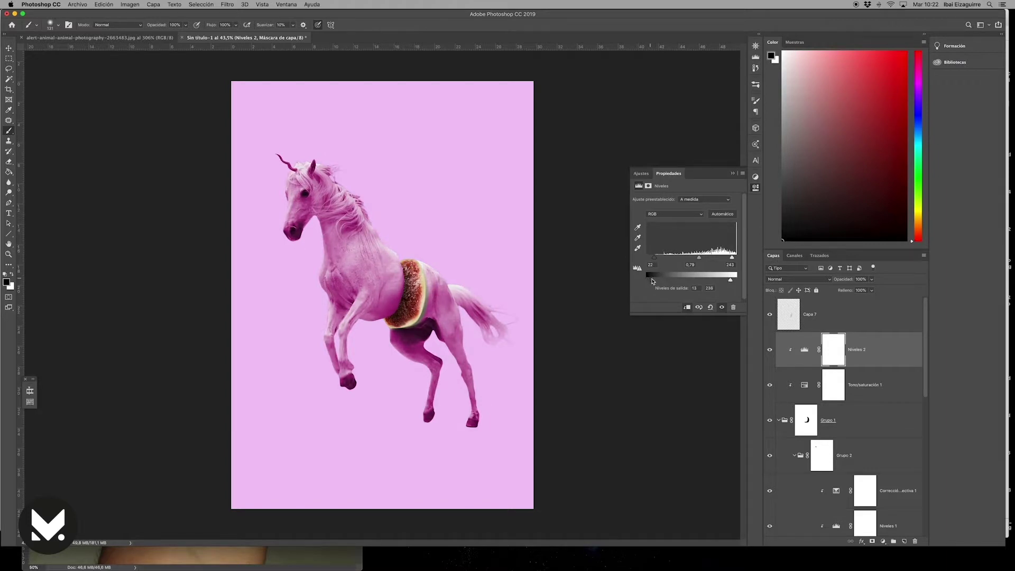
click(882, 540)
click(898, 448)
drag(655, 295, 673, 285)
drag(731, 220, 730, 225)
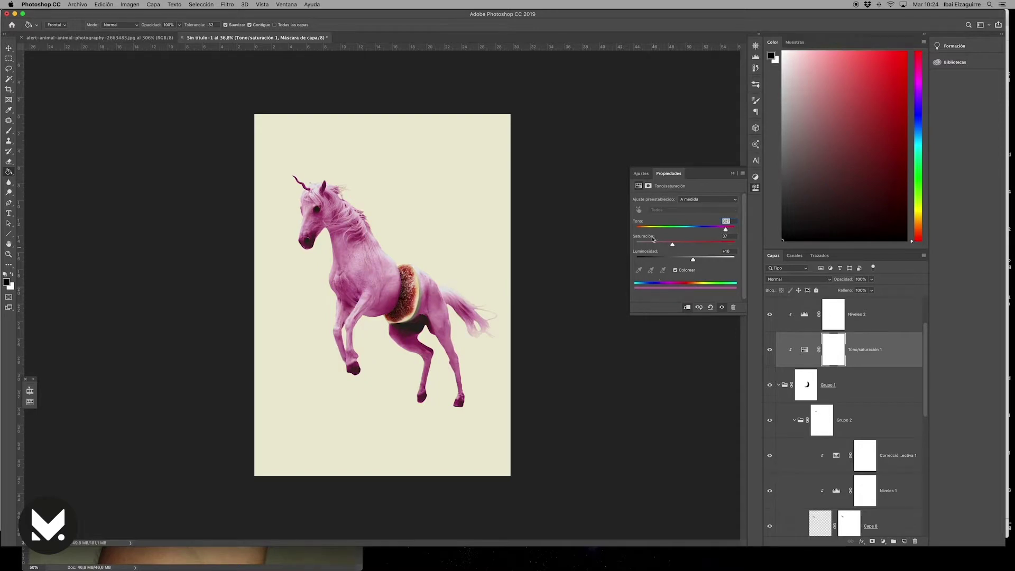
Slightly lower the horse's lightness and saturation, and clip Capa 7 above Grupo 1.
drag(693, 258, 687, 259)
drag(672, 244, 670, 245)
click(639, 328)
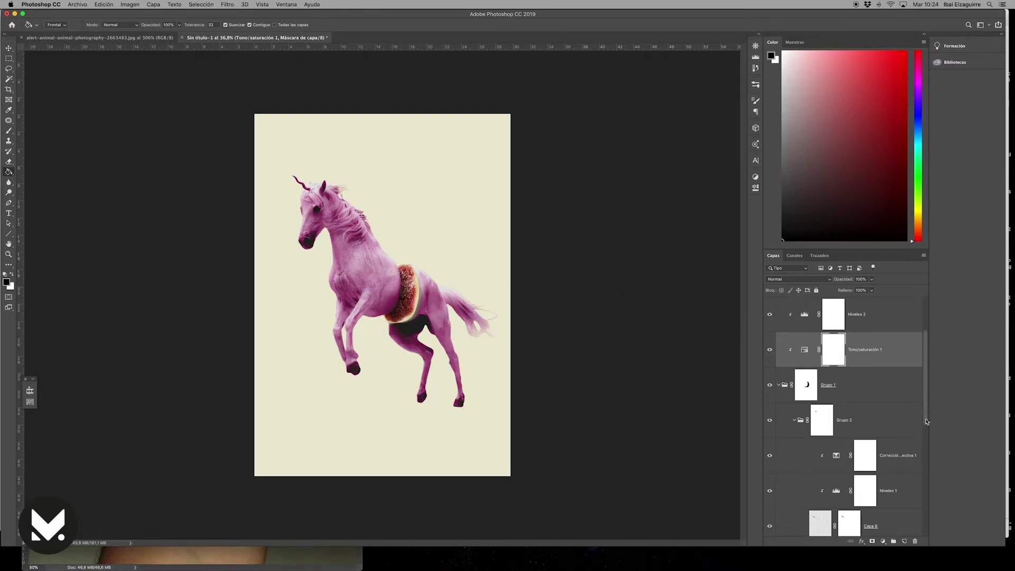
scroll(837, 439, down, 5)
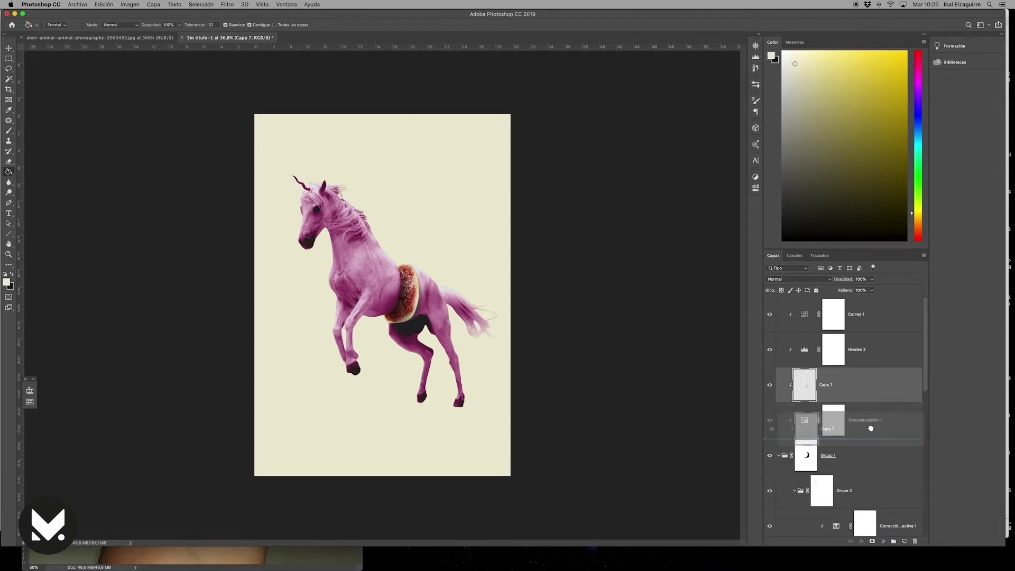
drag(873, 454, 872, 403)
scroll(622, 358, down, 2)
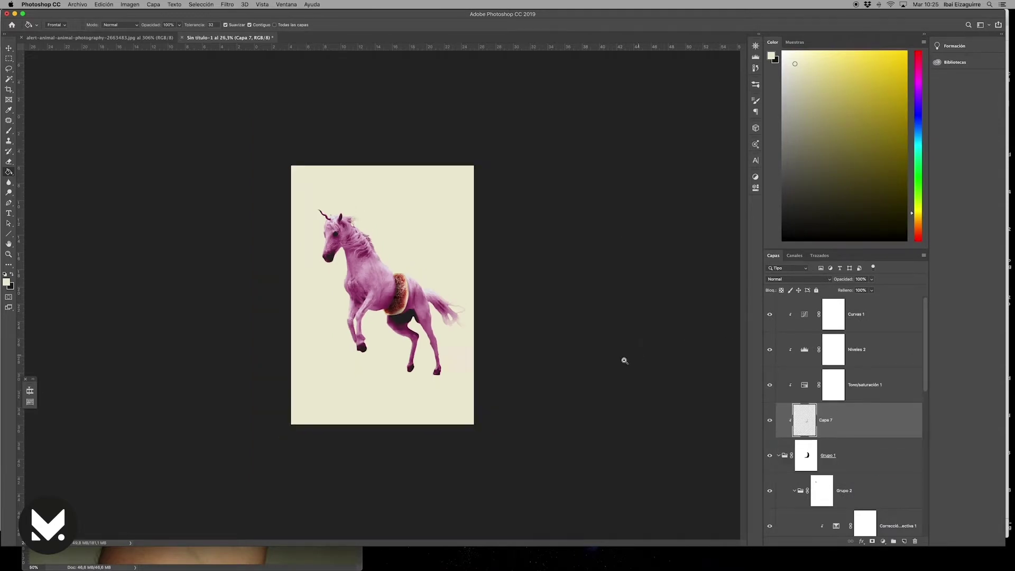
Shift Niveles 2 midtones and raise its output white to brighten the horse.
click(756, 188)
drag(689, 258, 691, 259)
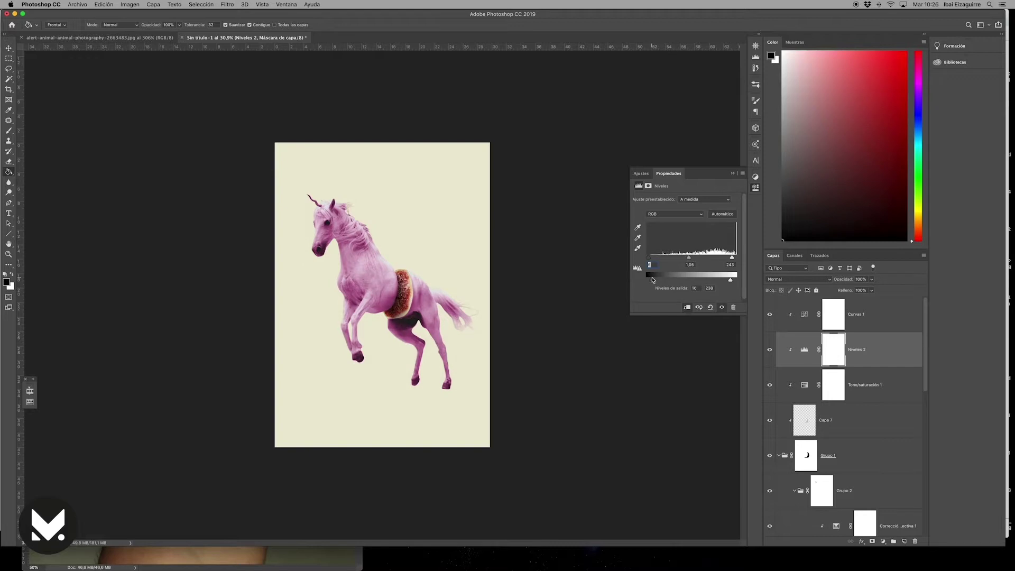
drag(728, 281, 731, 281)
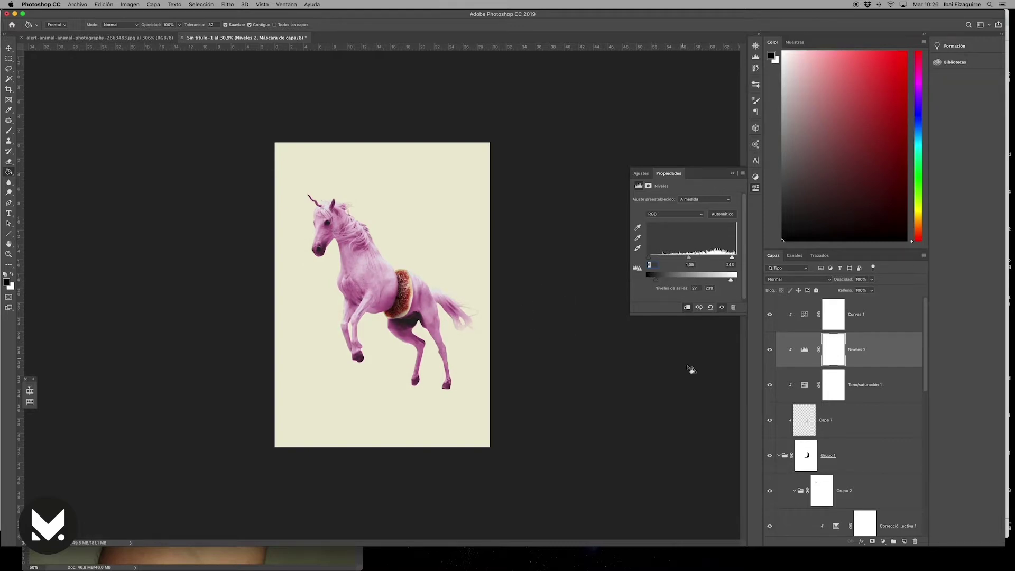
scroll(845, 423, down, 5)
Give backdrop layer Capa 2 a Color Overlay changed from pink to light blue.
click(808, 483)
click(861, 541)
click(898, 491)
click(832, 195)
click(636, 138)
drag(637, 138, 631, 134)
drag(724, 142, 723, 165)
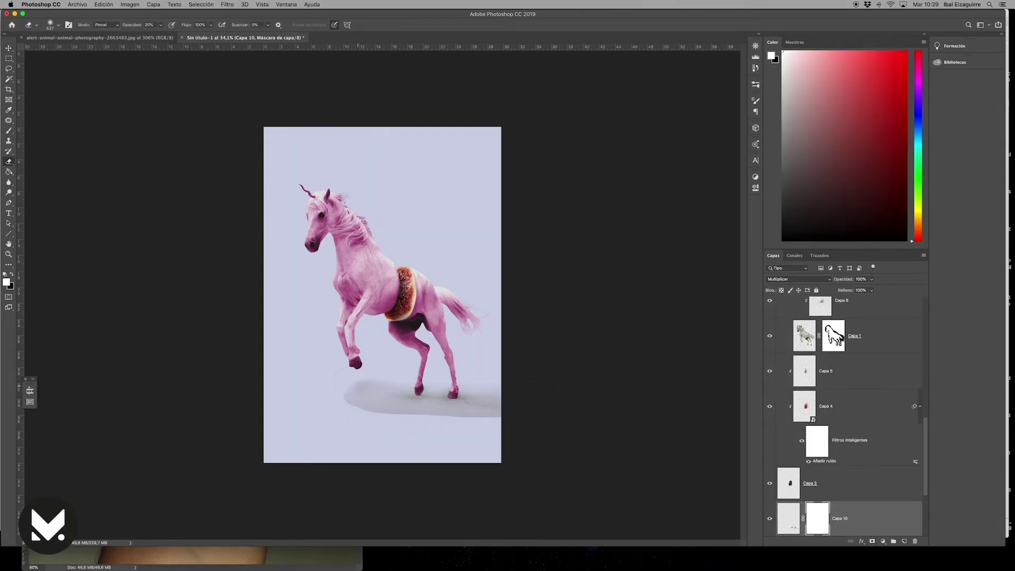
Soften the floor shadow's hard lower edge on Capa 10 and stretch it wider to the right.
drag(371, 422, 343, 410)
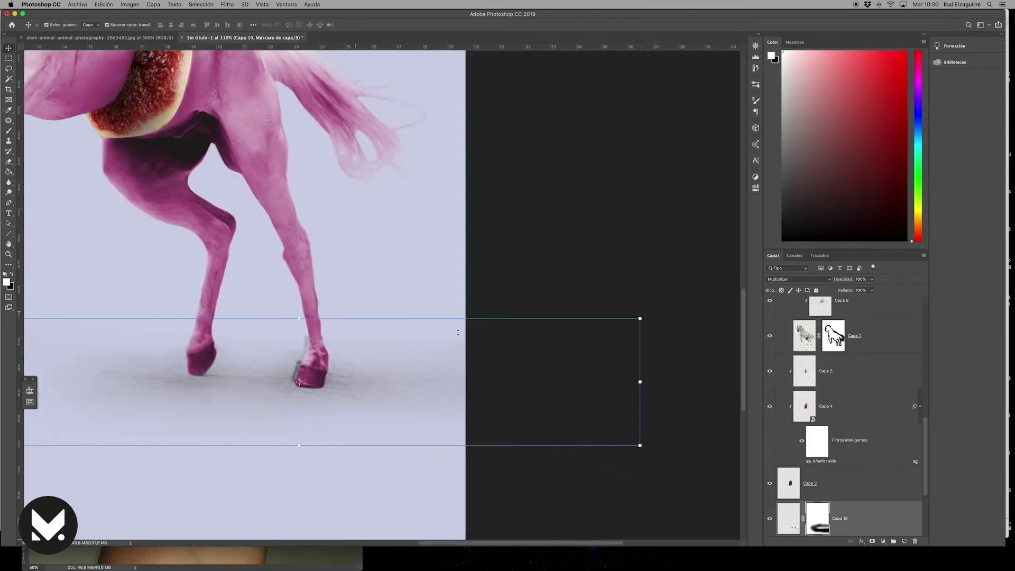
drag(639, 444, 658, 450)
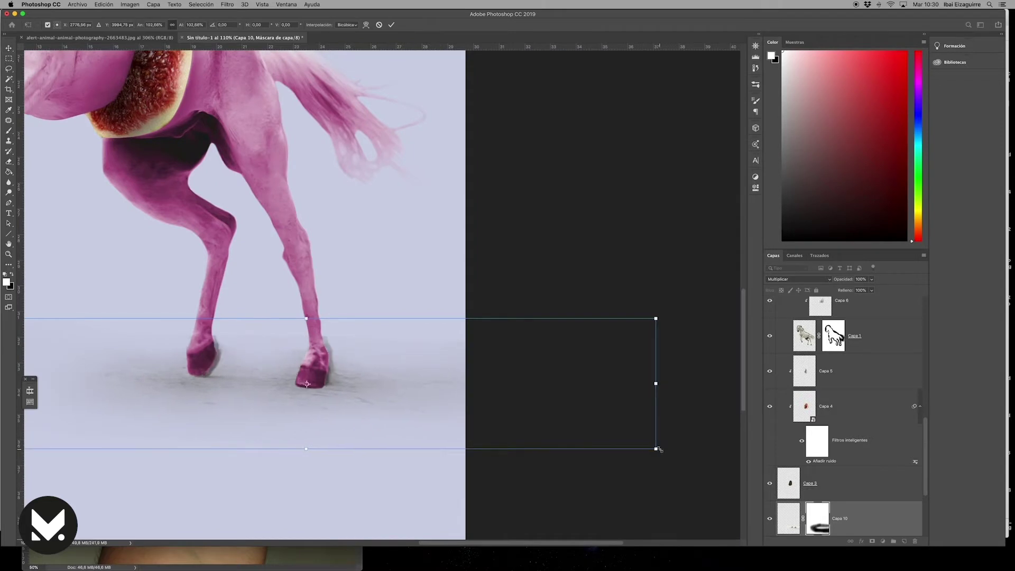
key(Return)
Add new layers Capa 11 and 12 and paint soft hoof shadows under the unicorn.
key(s)
key(ctrl+shift+alt+n)
key(bracketleft)
key(bracketleft)
key(bracketleft)
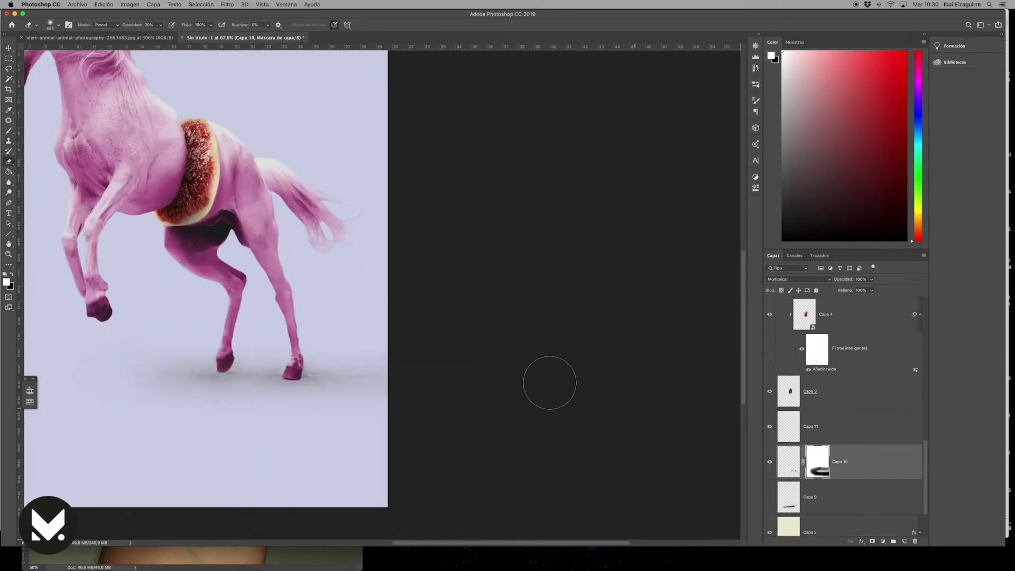
key(ctrl+0)
key(b)
key(ctrl+shift+alt+n)
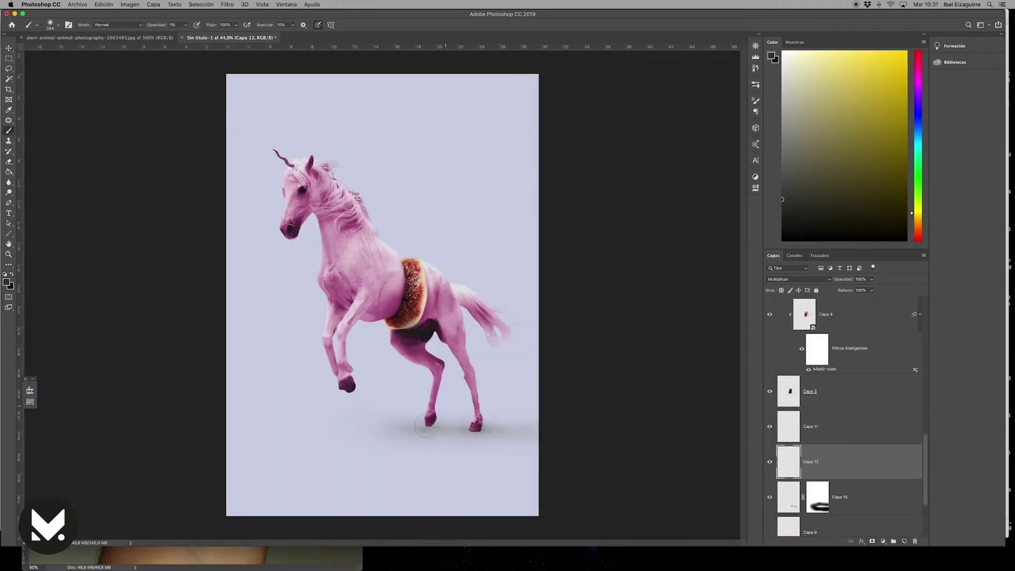
key(ctrl+minus)
key(ctrl+bracketright)
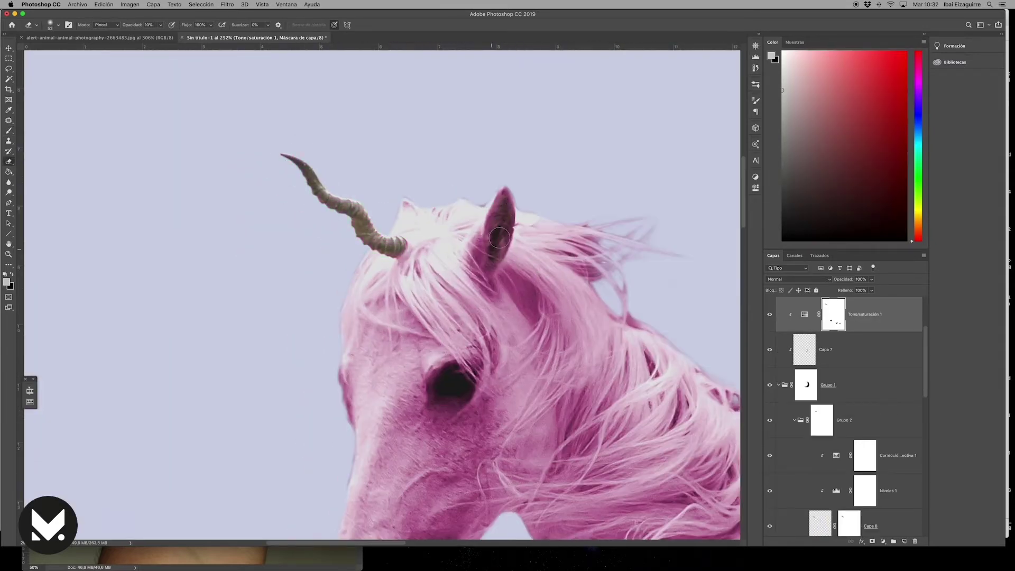
scroll(413, 401, down, 5)
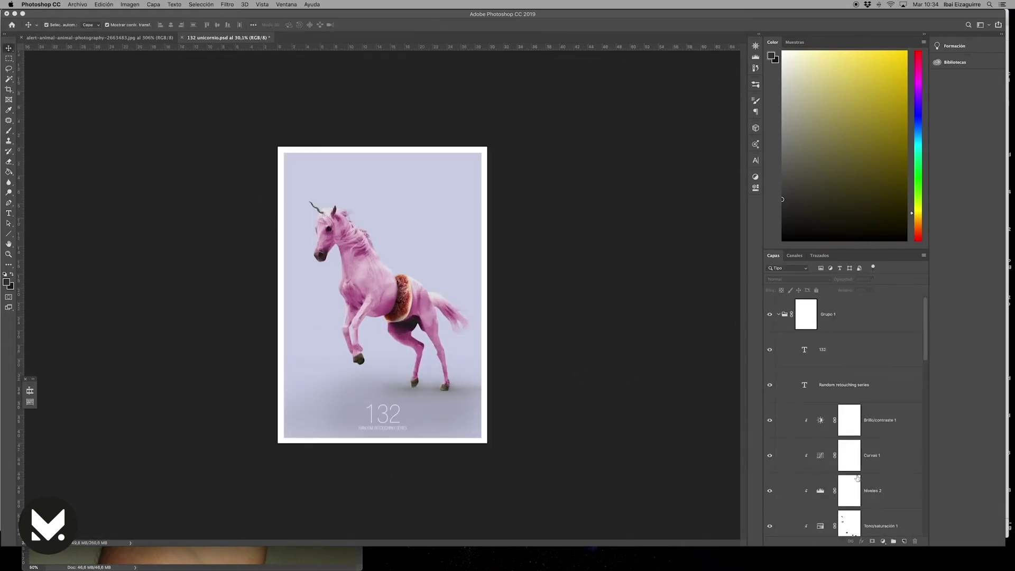
Give the poster a mint Photo Filter tint and paint at 10% brush opacity.
key(Down)
key(Down)
key(Down)
key(Down)
key(Down)
key(Down)
key(Down)
key(Down)
key(Down)
key(Down)
key(Down)
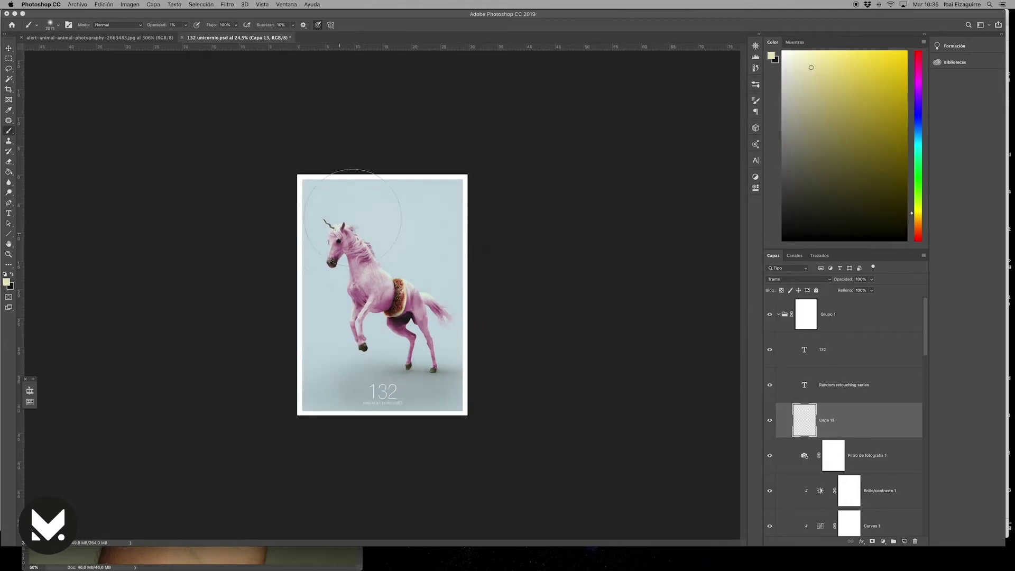
key(1)
key(super+plus)
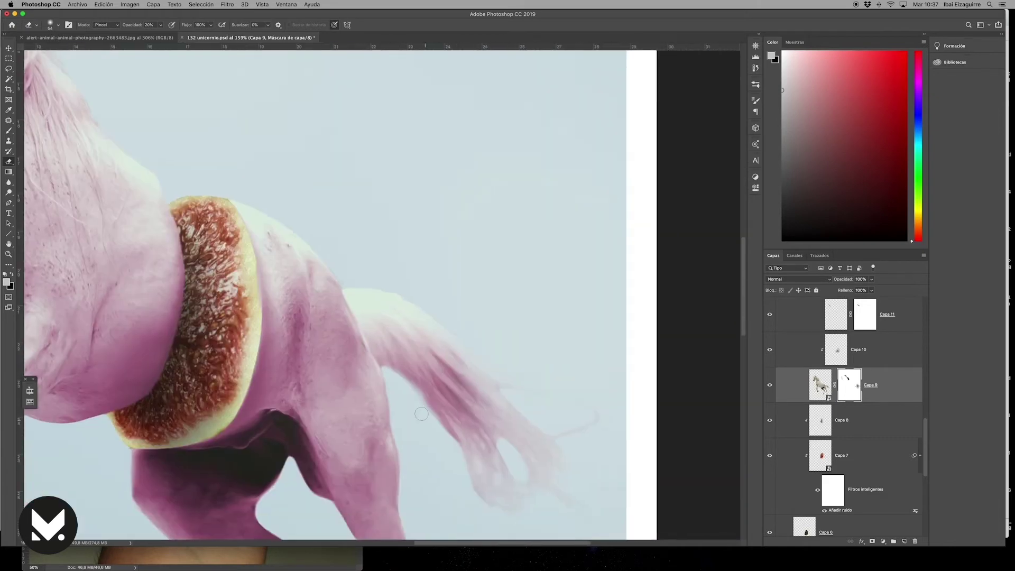
Refine the mask with a smaller brush, then open Camera Raw on the merged copy.
key(bracketleft)
key(bracketleft)
key(bracketleft)
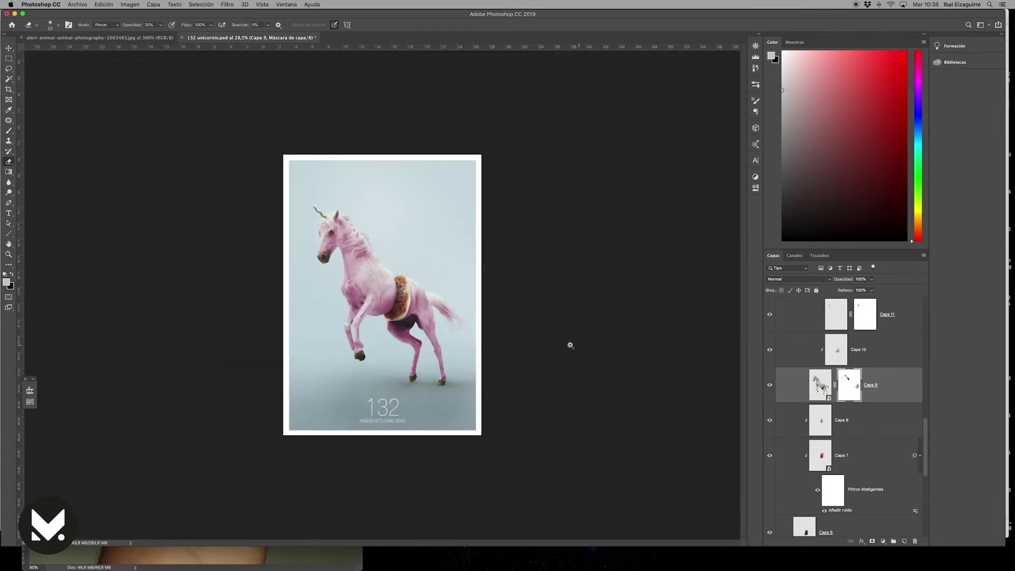
click(227, 4)
click(259, 57)
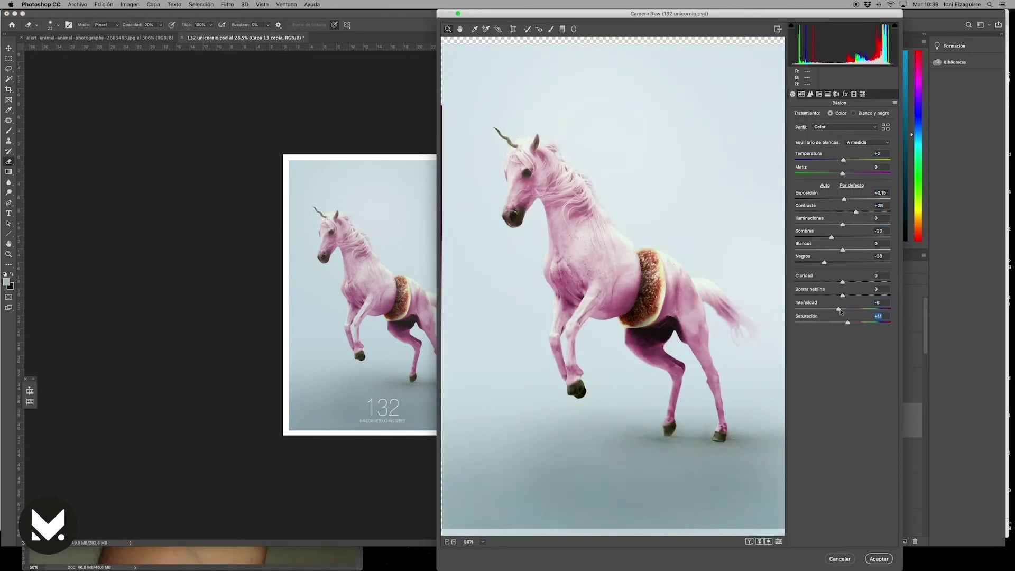
Grade Capa 13 copia with the Medium vignette preset, tone curve, HSL, split toning, grain and calibration.
click(862, 94)
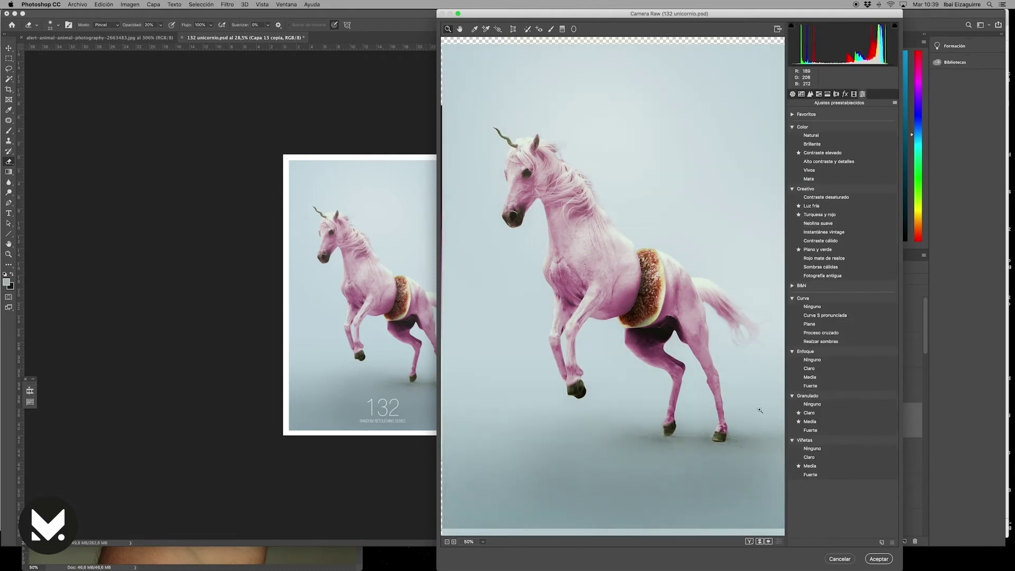
click(810, 466)
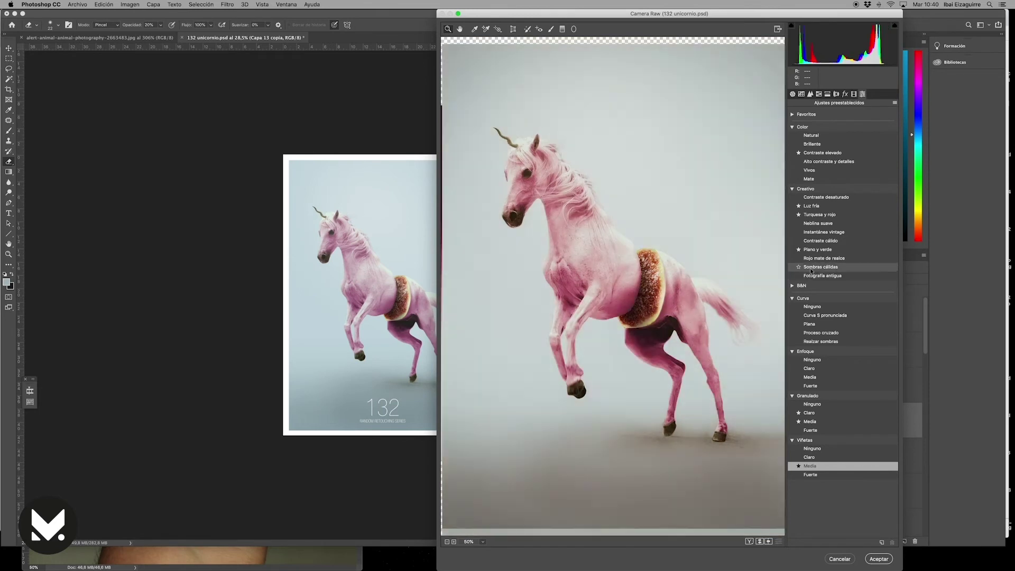
click(801, 93)
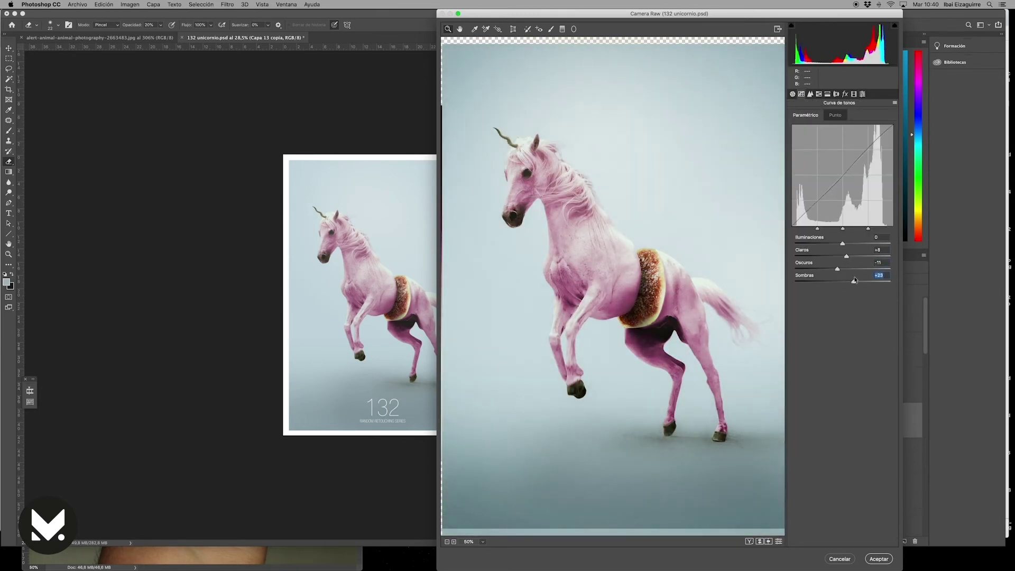
click(818, 94)
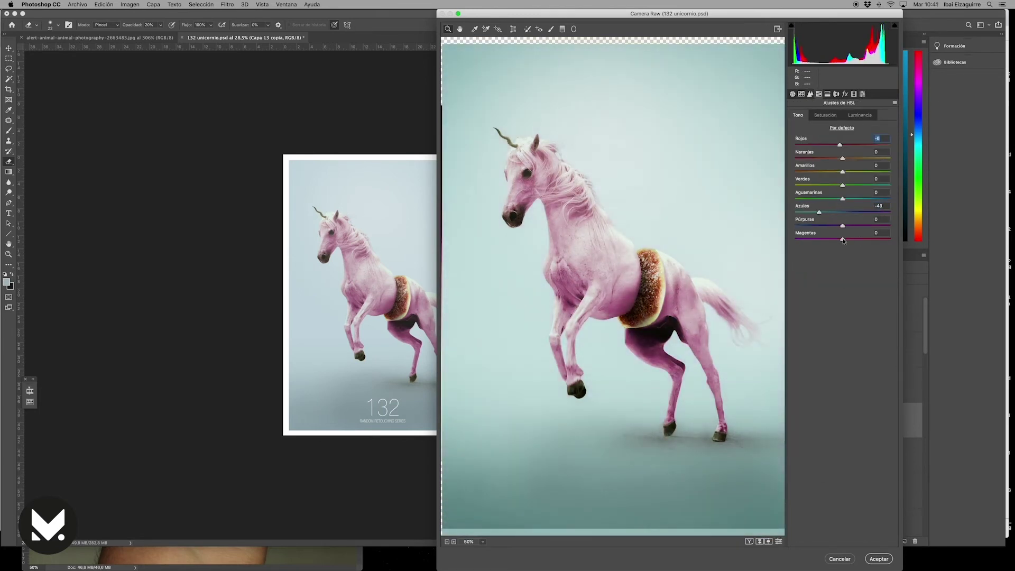
key(super+alt+5)
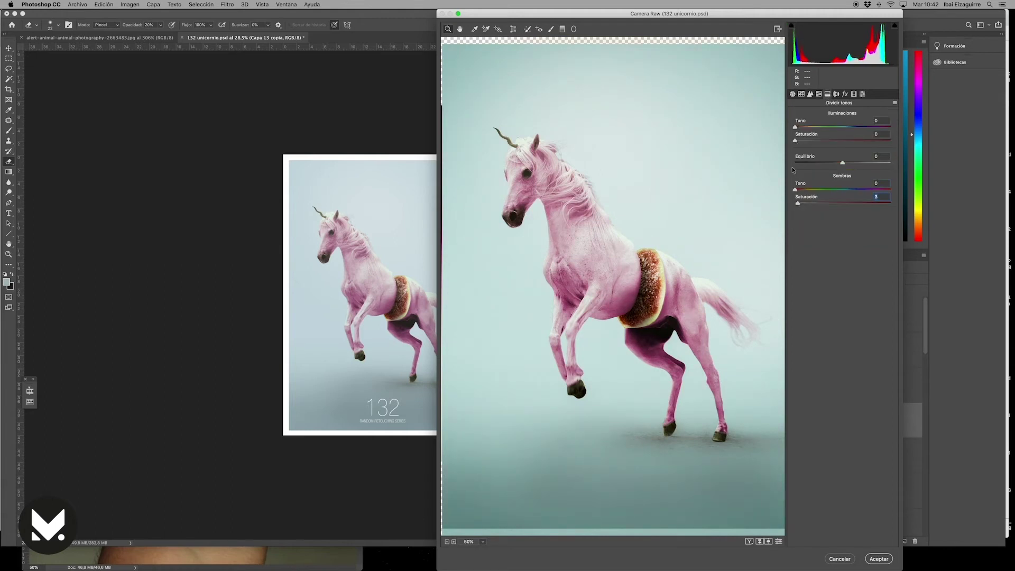
key(super+alt+6)
key(super+alt+7)
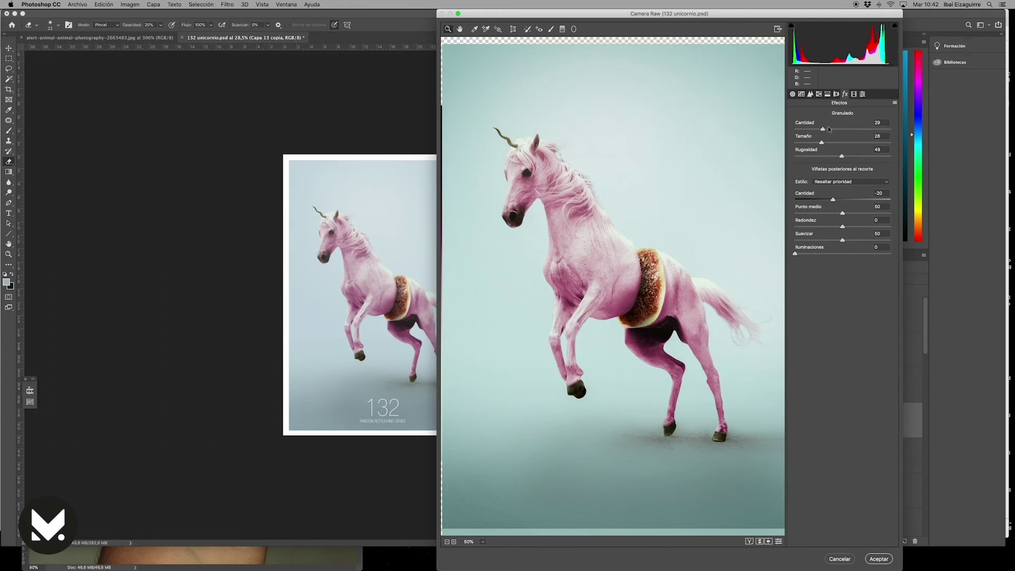
click(853, 95)
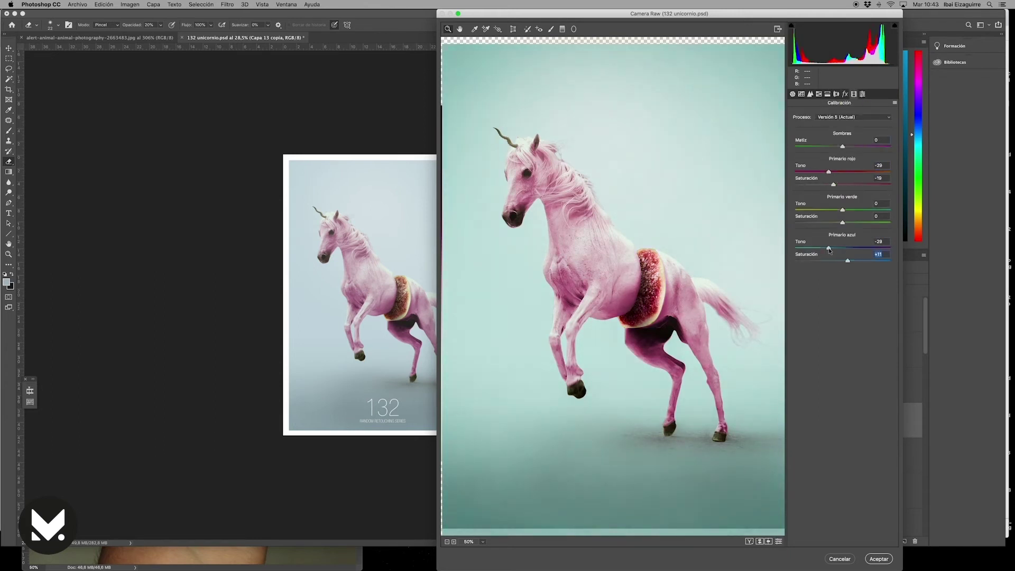
click(792, 95)
click(866, 559)
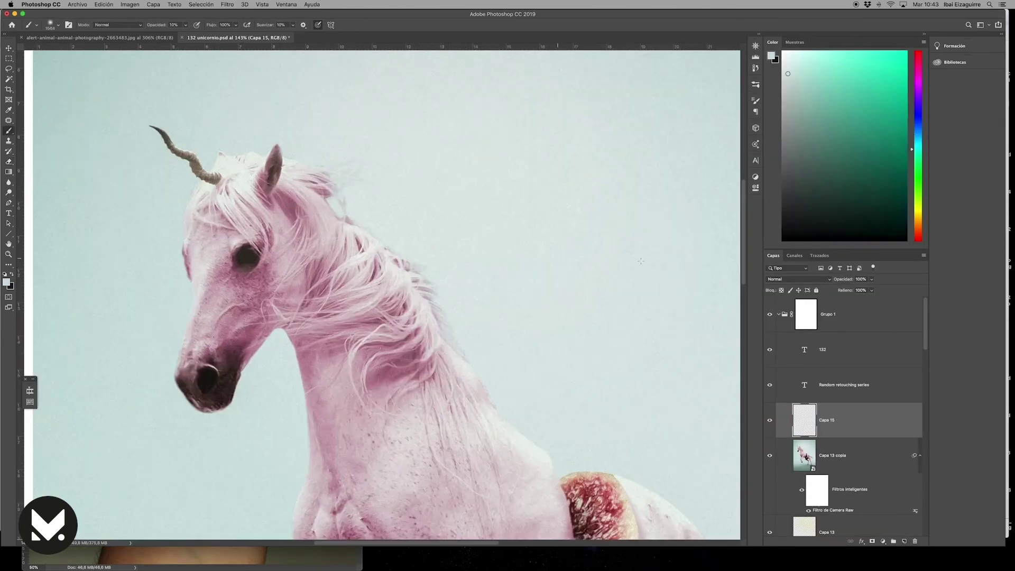
Paint lighter strands on the mane in Capa 15 and set its blend mode to Aclarar.
drag(452, 310, 351, 192)
key(ctrl+0)
click(798, 279)
click(792, 306)
key(bracketright)
key(bracketright)
key(bracketright)
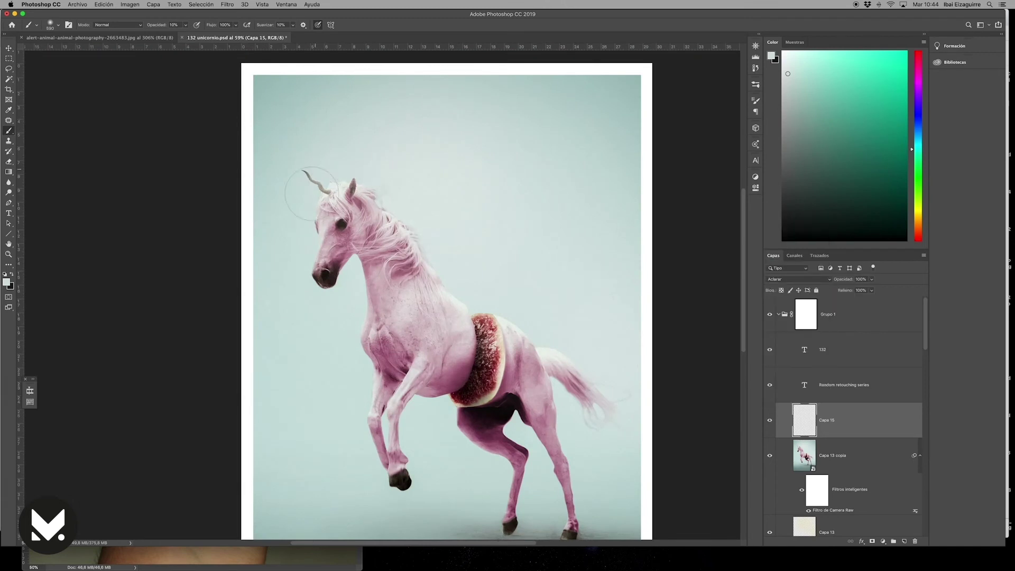
Erase the excess lightening and save the poster as 132 unicornio.psd.
key(ctrl+minus)
key(e)
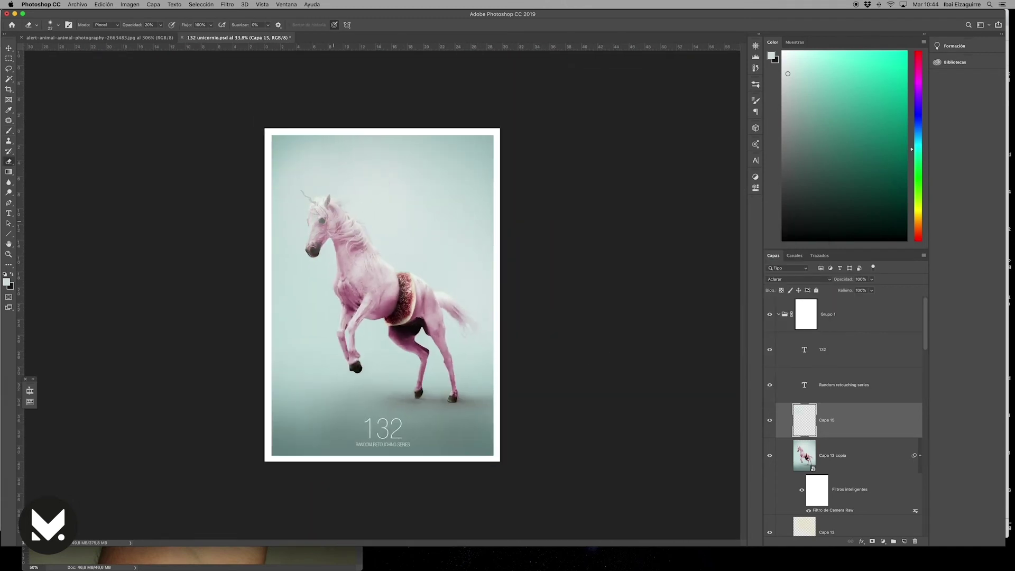
scroll(319, 200, down, 1)
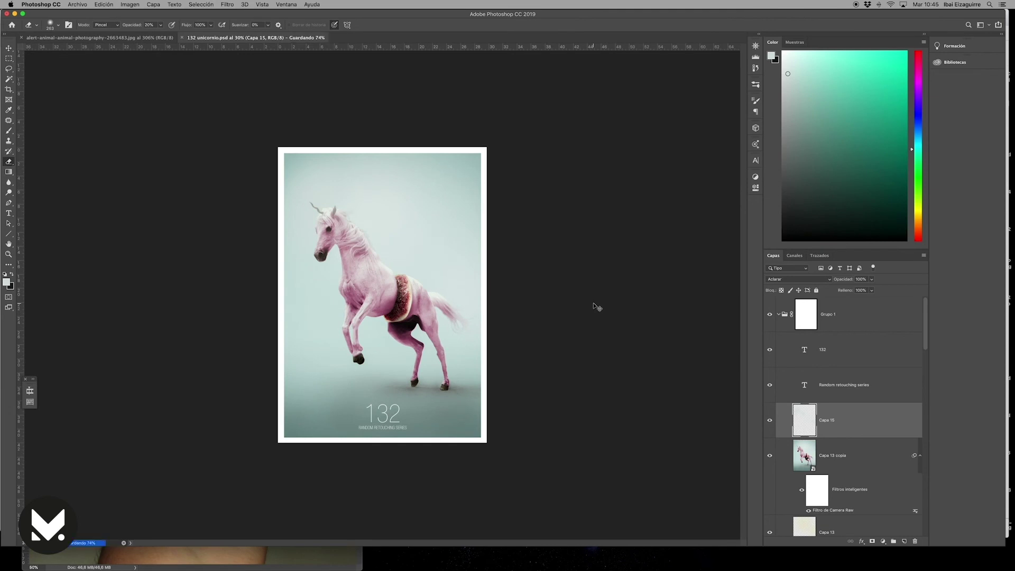
key(v)
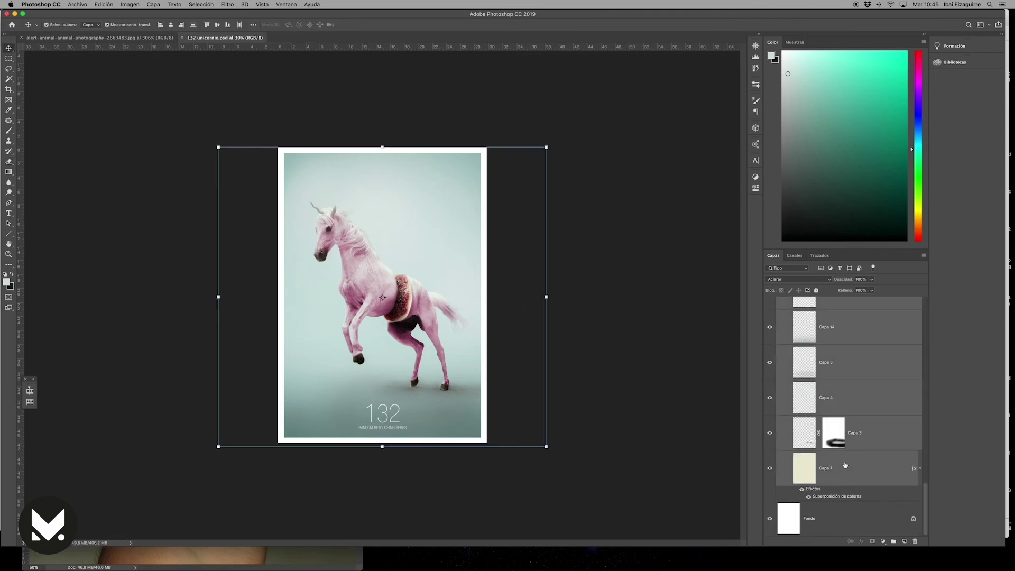
key(ctrl+s)
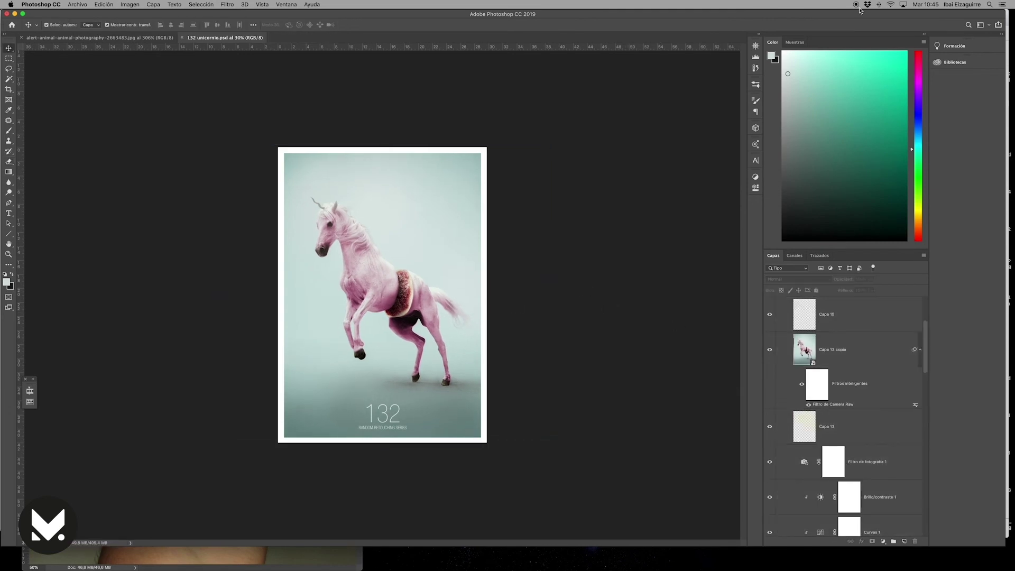